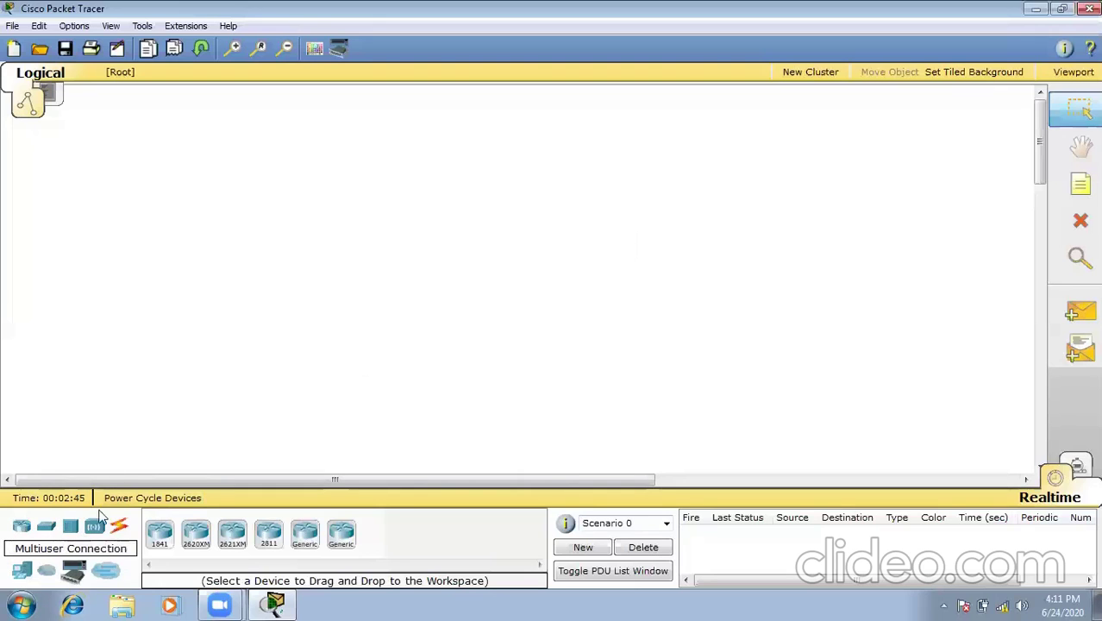
- Place an 1841 router in the empty workspace and delete it again
{"action": "left_click_drag", "start_coordinate": [159, 532], "coordinate": [196, 310]}
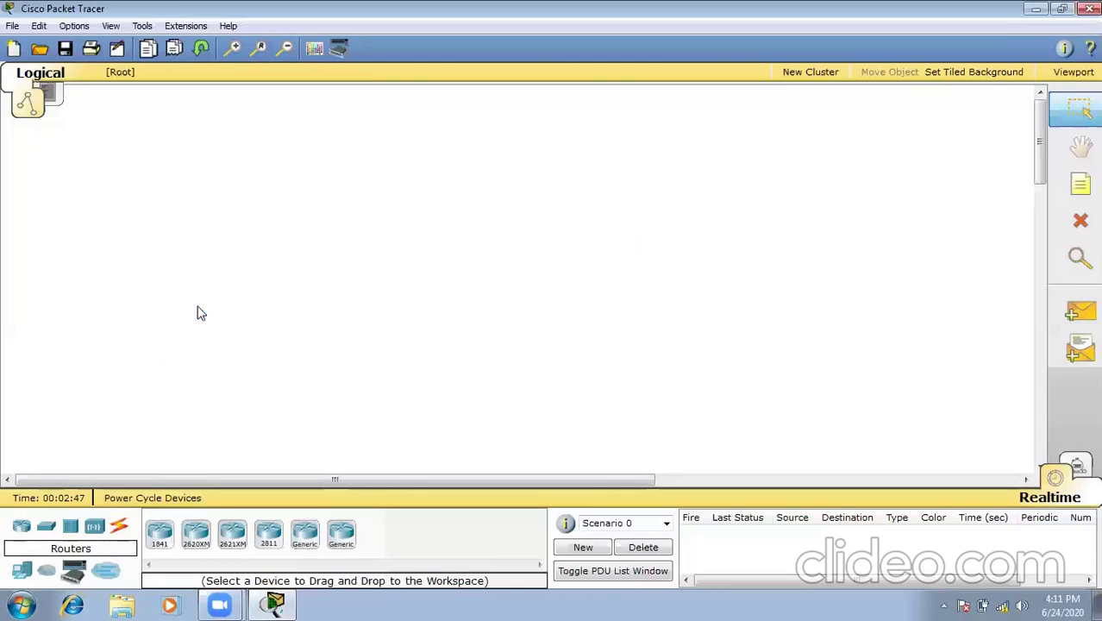
{"action": "mouse_move", "coordinate": [198, 312]}
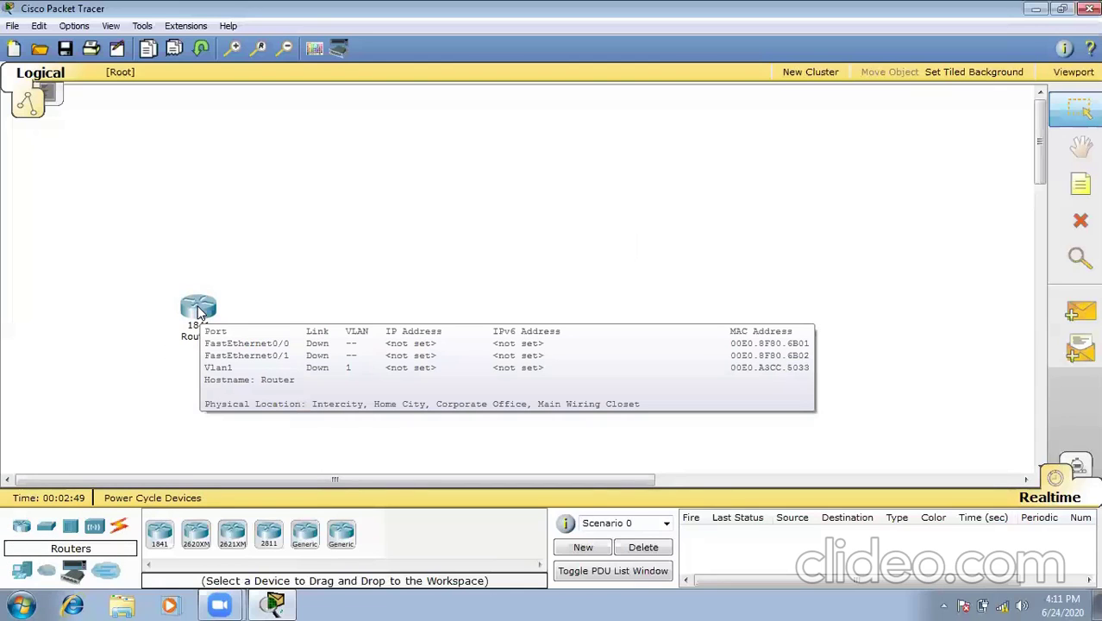
{"action": "left_click", "coordinate": [1080, 221]}
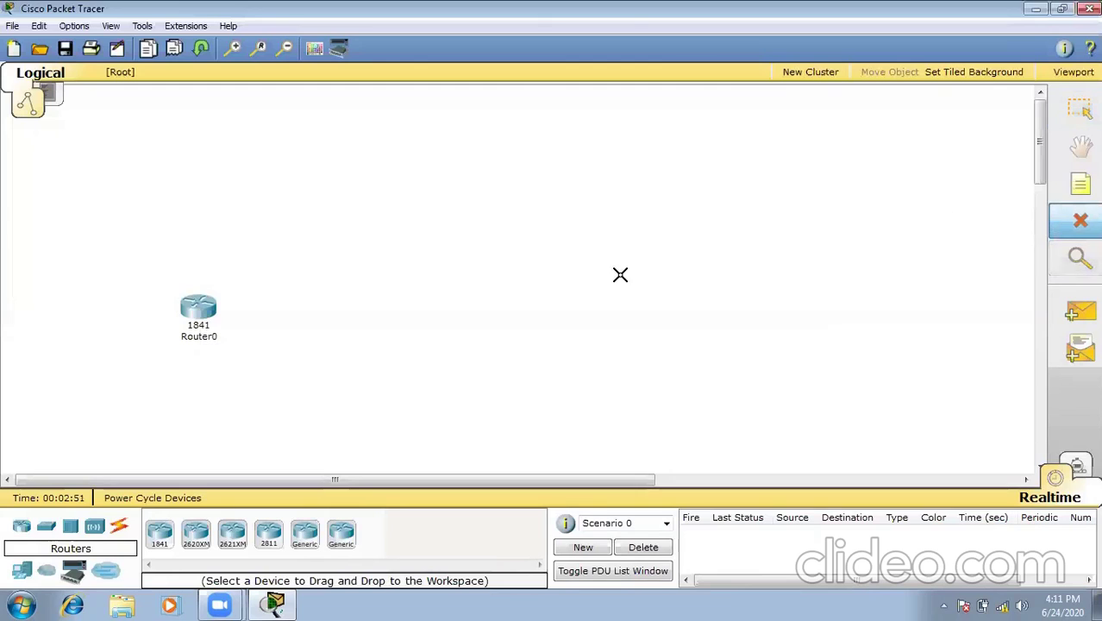
{"action": "left_click", "coordinate": [207, 311]}
{"action": "key", "text": "Escape"}
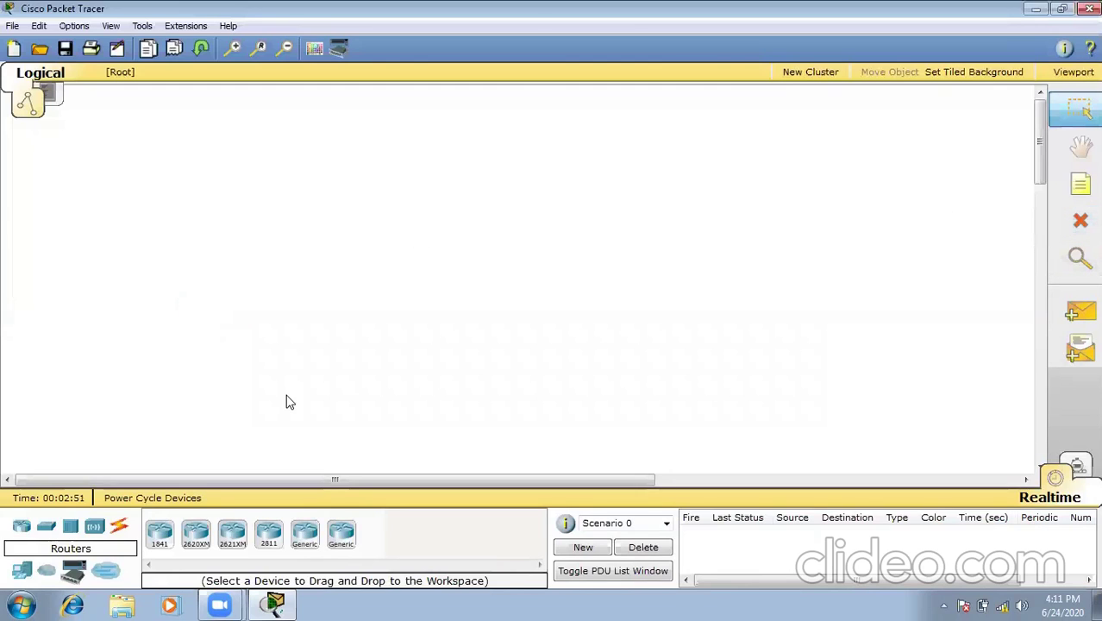
- Place four generic PCs side by side in a row across the workspace
{"action": "left_click", "coordinate": [119, 528]}
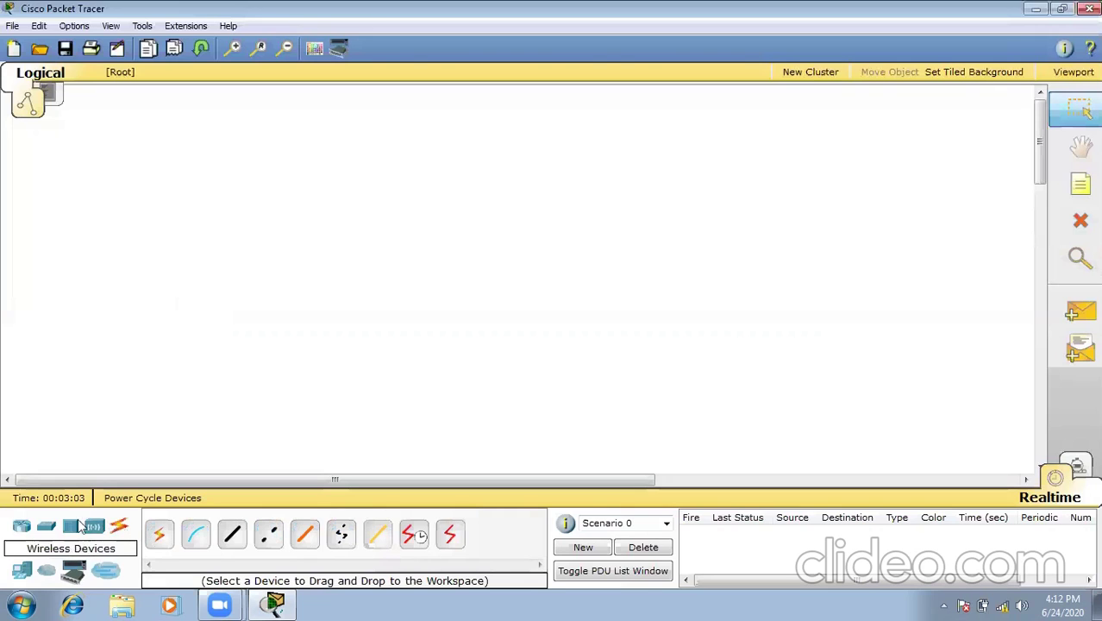
{"action": "left_click", "coordinate": [26, 572]}
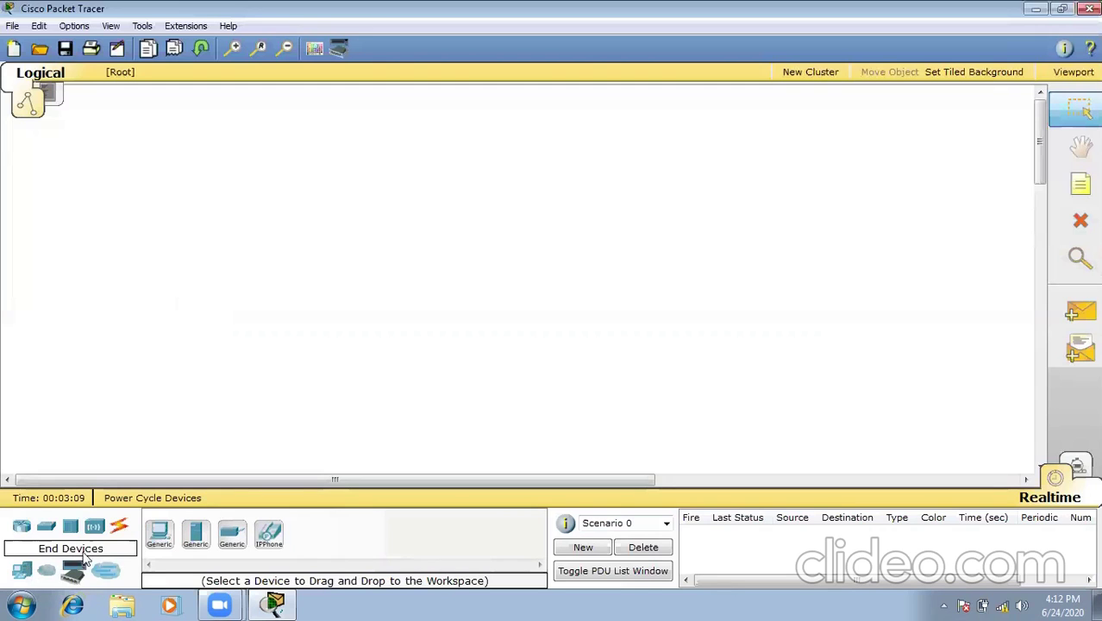
{"action": "left_click_drag", "start_coordinate": [153, 548], "coordinate": [265, 350]}
{"action": "mouse_move", "coordinate": [265, 350]}
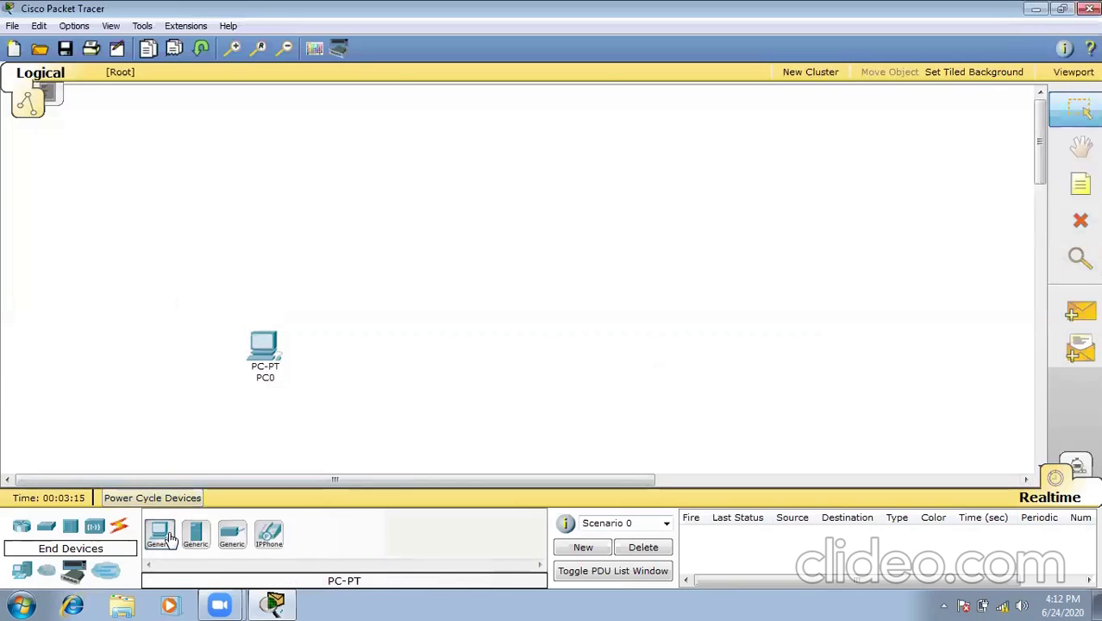
{"action": "left_click_drag", "start_coordinate": [158, 535], "coordinate": [410, 343]}
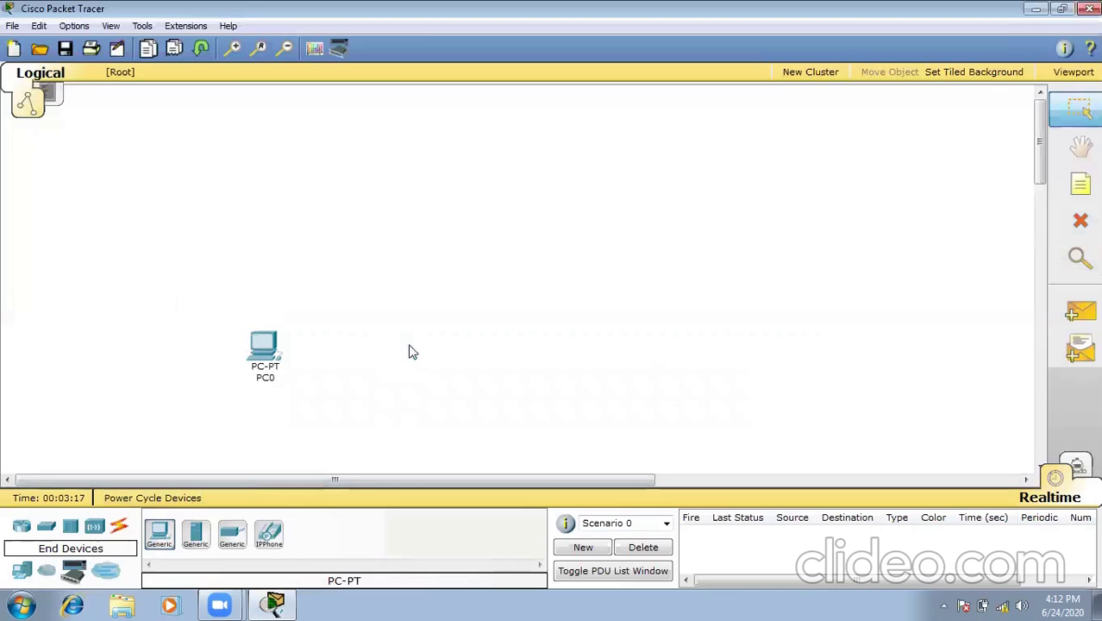
{"action": "left_click_drag", "start_coordinate": [161, 541], "coordinate": [554, 350]}
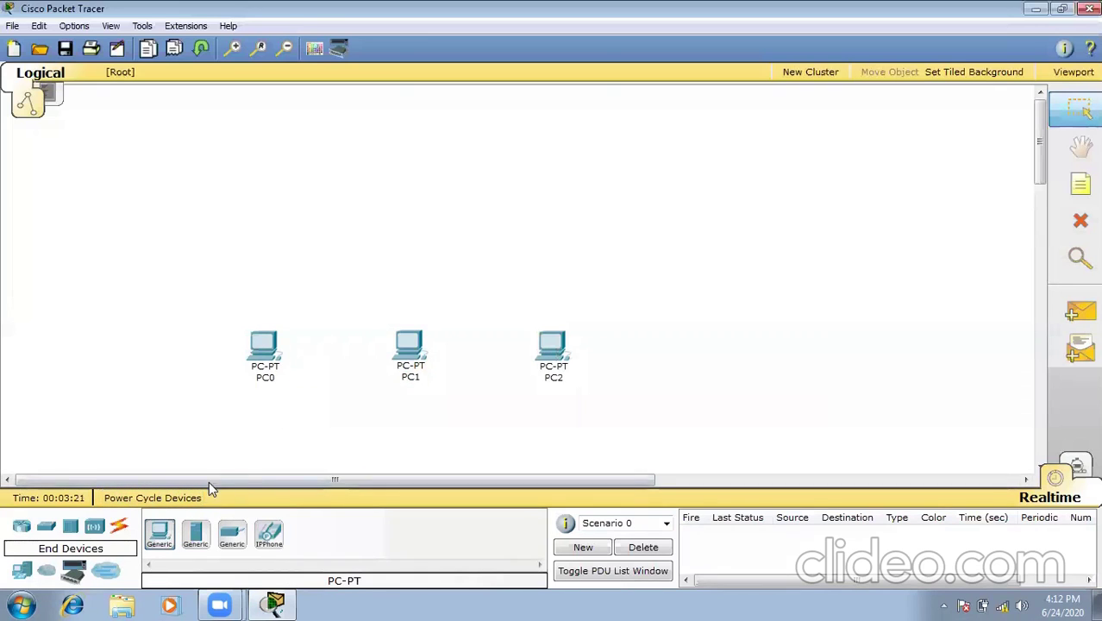
{"action": "left_click_drag", "start_coordinate": [159, 535], "coordinate": [694, 346]}
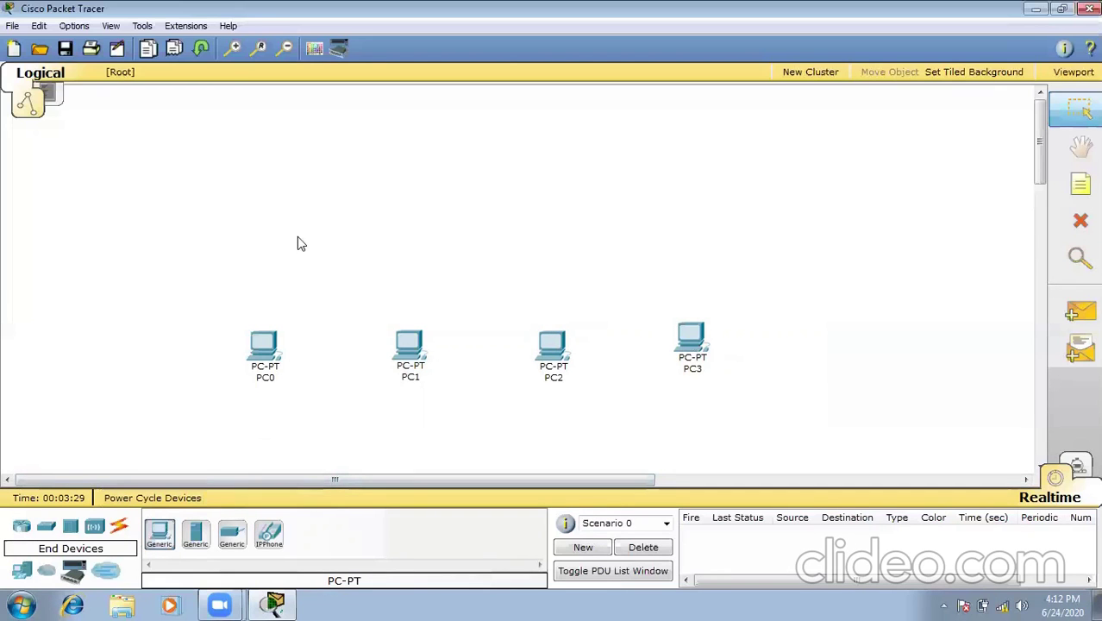
- Give PC0 the static IP address 192.168.10.2 with subnet mask 255.255.255.0
{"action": "left_click", "coordinate": [264, 345]}
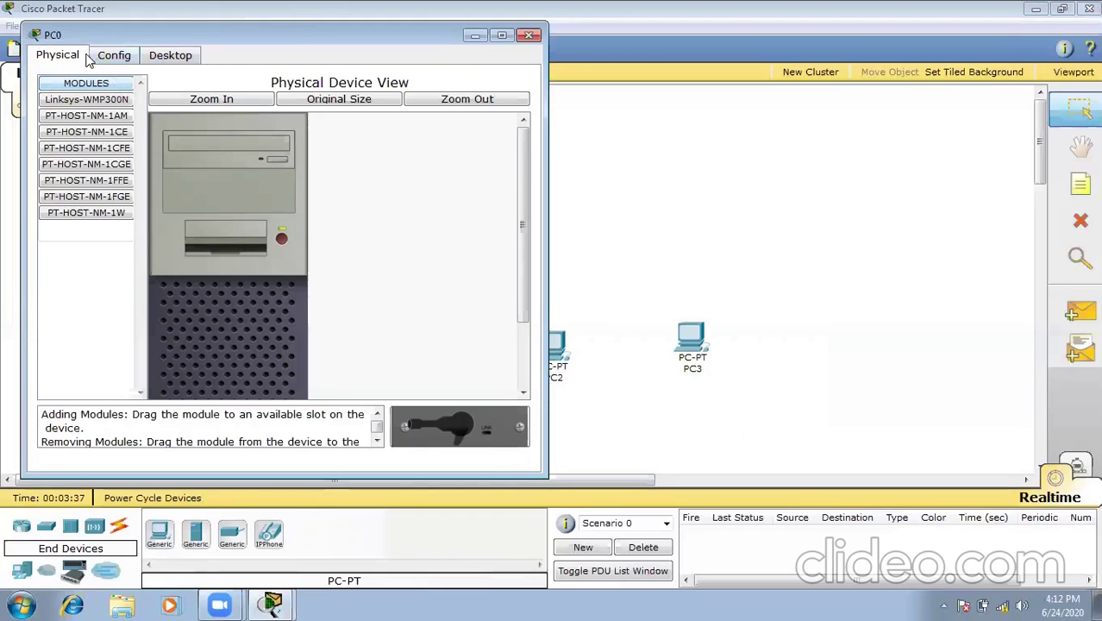
{"action": "left_click_drag", "start_coordinate": [522, 221], "coordinate": [525, 286]}
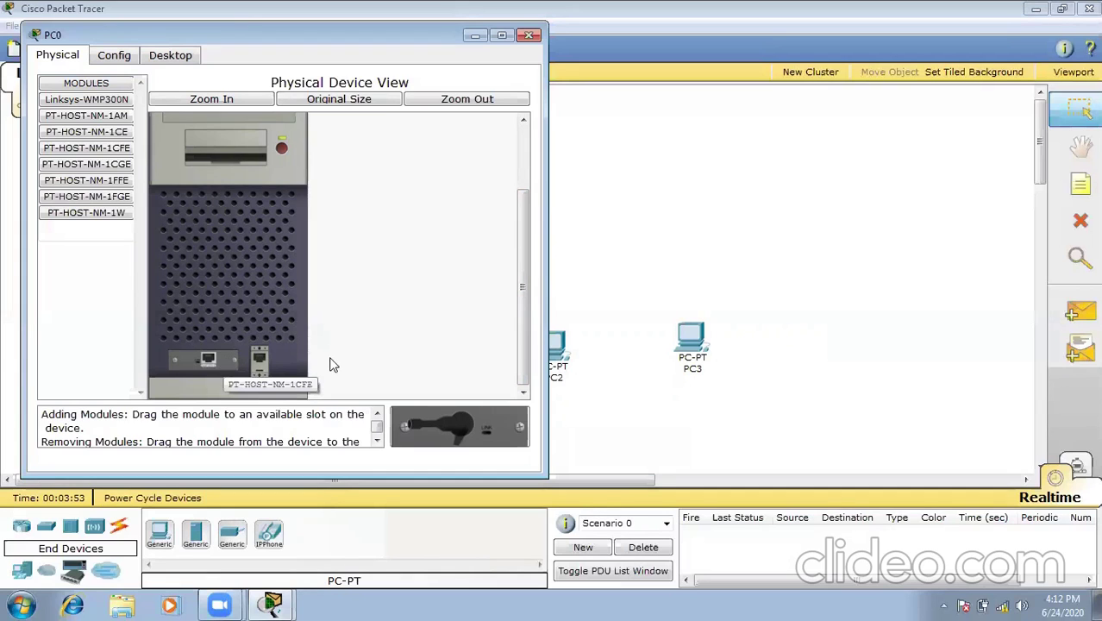
{"action": "left_click_drag", "start_coordinate": [521, 299], "coordinate": [522, 197]}
{"action": "left_click", "coordinate": [191, 61]}
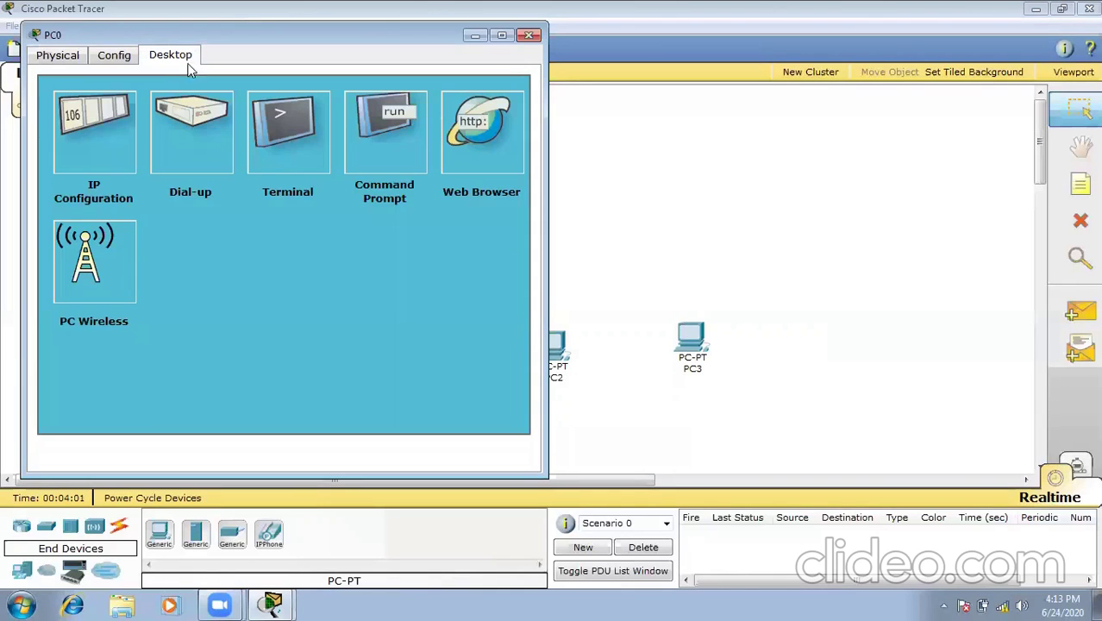
{"action": "left_click", "coordinate": [94, 155]}
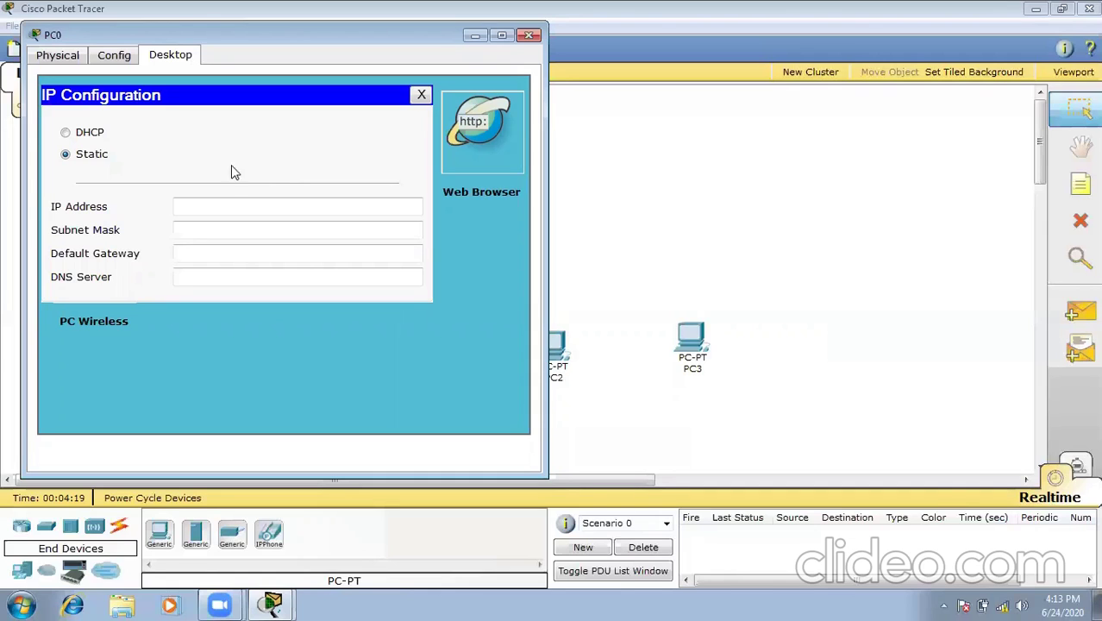
{"action": "left_click", "coordinate": [66, 132]}
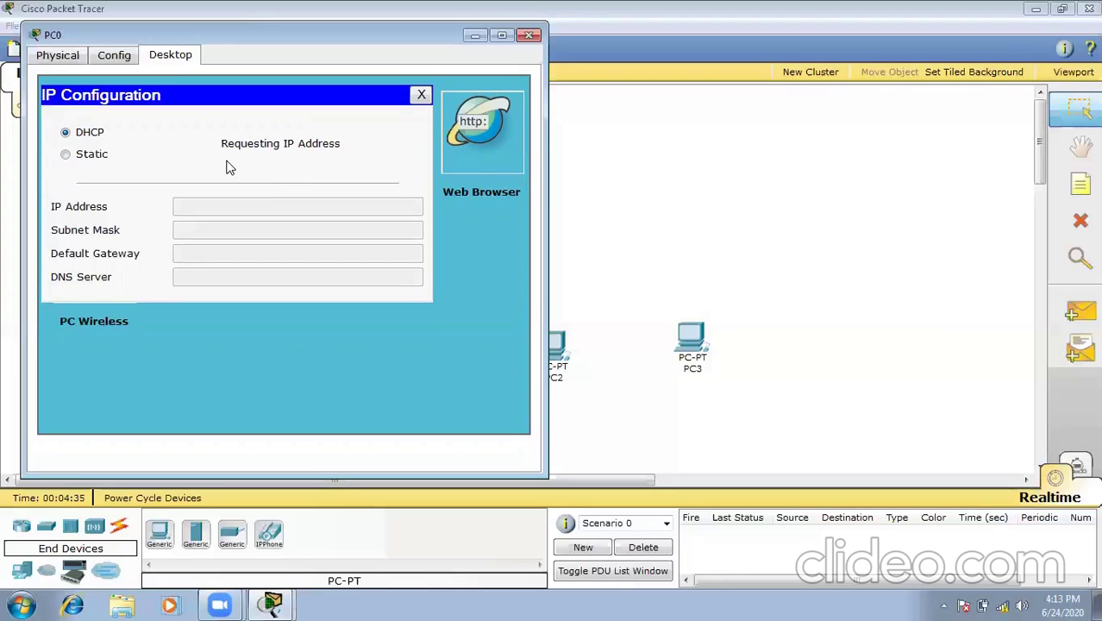
{"action": "left_click", "coordinate": [67, 157]}
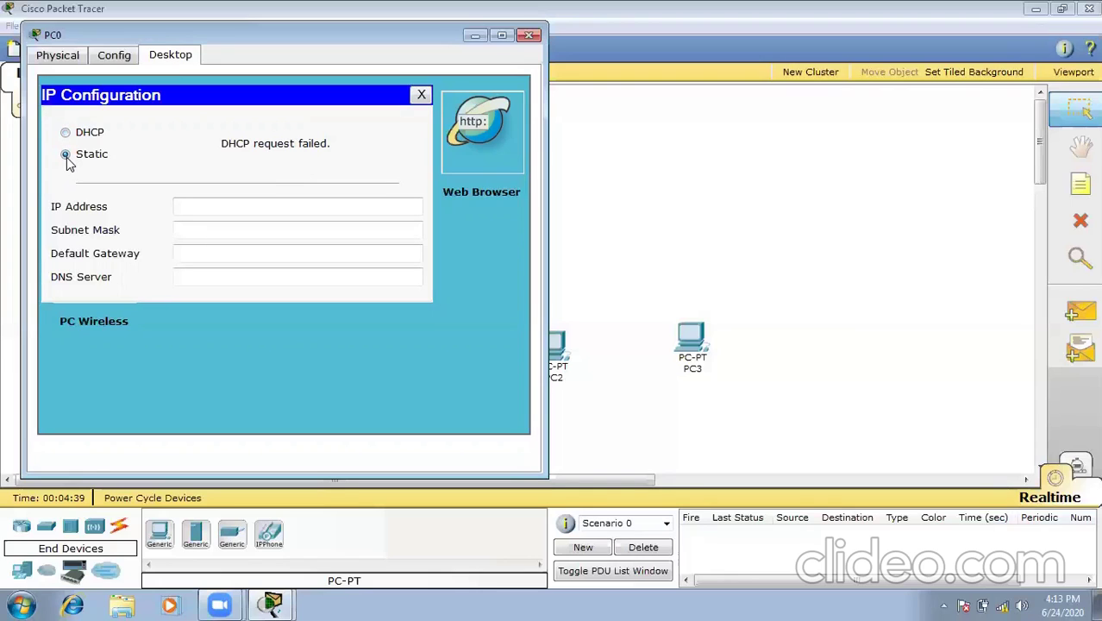
{"action": "left_click", "coordinate": [197, 210]}
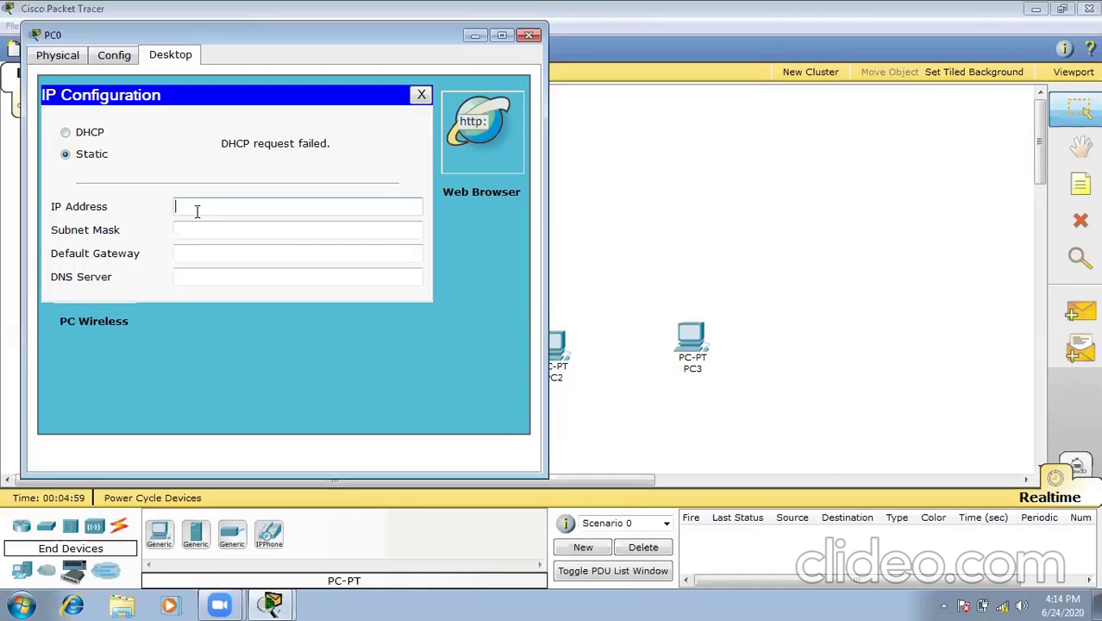
{"action": "type", "text": "192.168.10.2"}
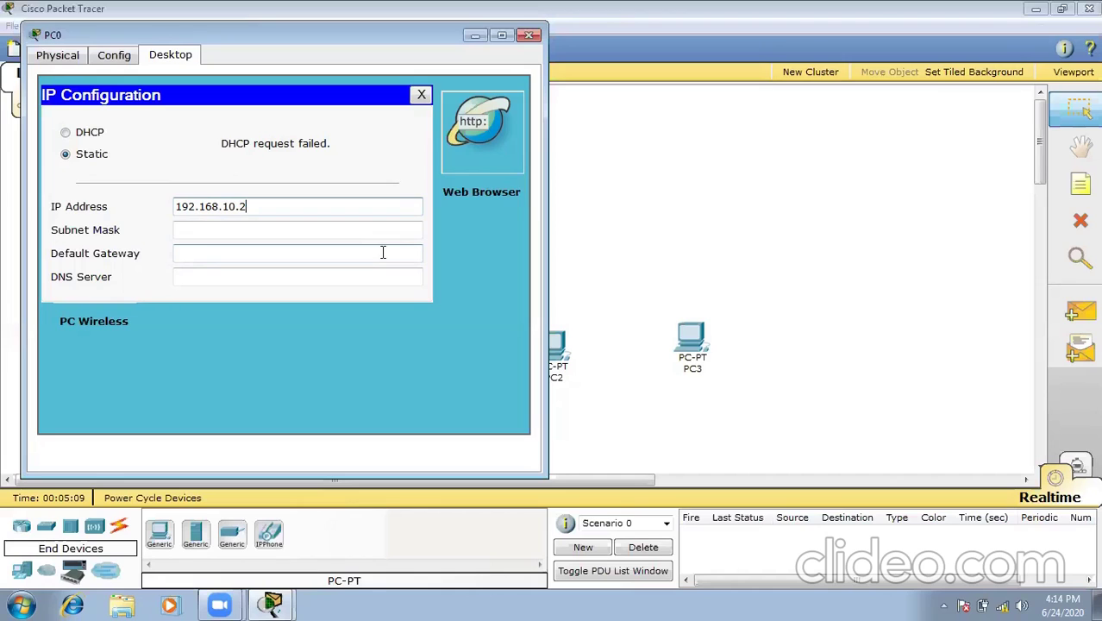
{"action": "key", "text": "Tab"}
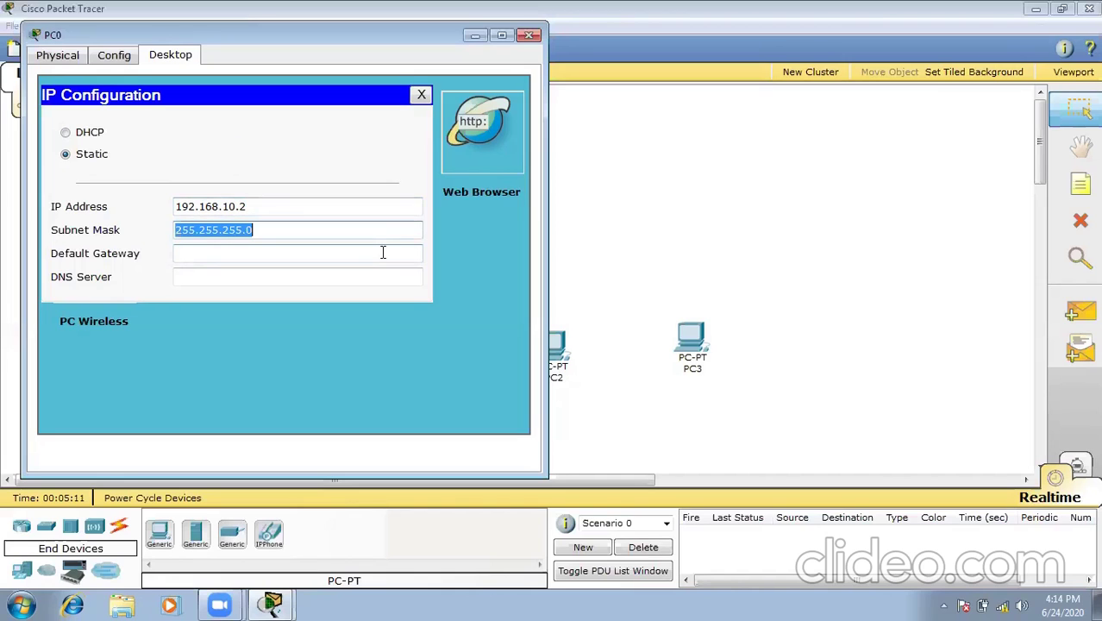
{"action": "left_click", "coordinate": [383, 237]}
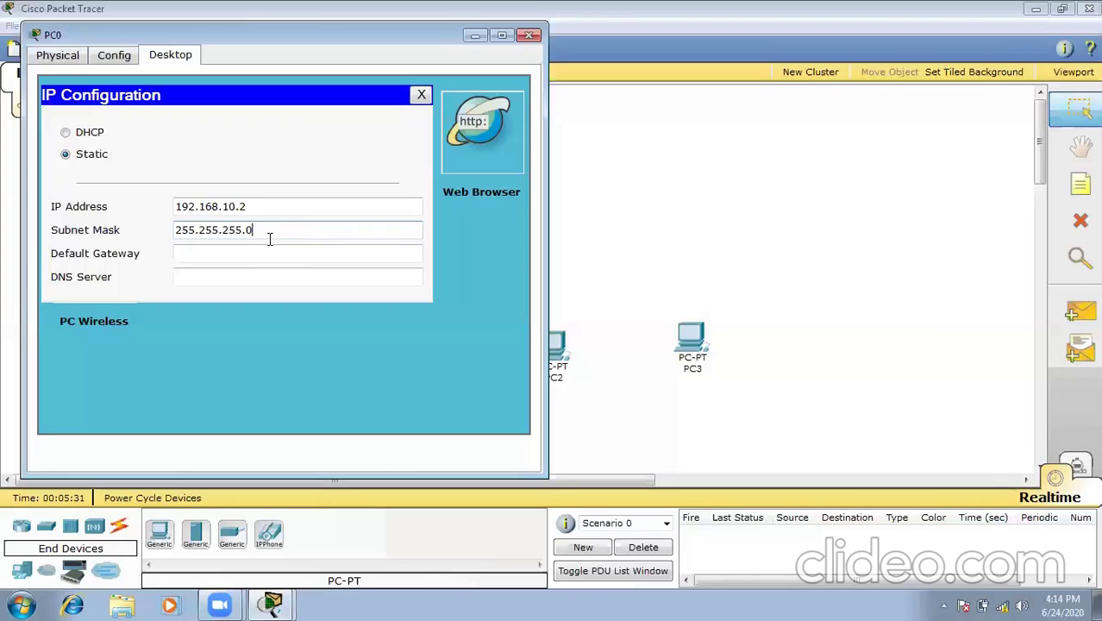
{"action": "key", "text": "Tab"}
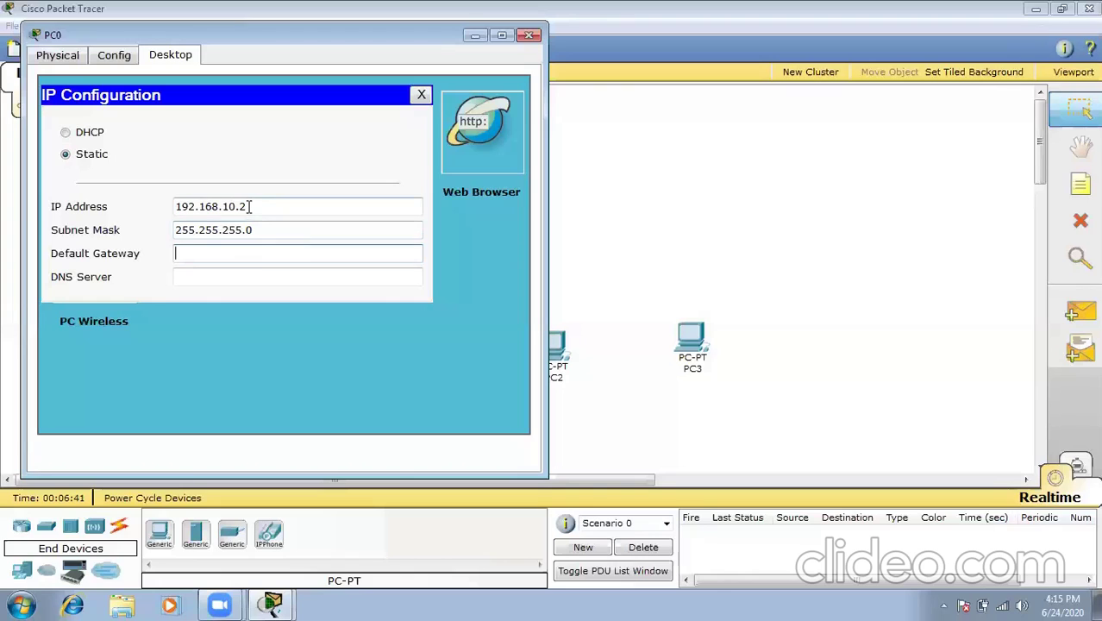
{"action": "left_click", "coordinate": [249, 207]}
{"action": "key", "text": "shift+Left"}
{"action": "key", "text": "shift+Left"}
{"action": "key", "text": "shift+Left"}
{"action": "key", "text": "shift+Left"}
{"action": "key", "text": "shift+Left"}
{"action": "key", "text": "shift+Left"}
{"action": "key", "text": "shift+Left"}
{"action": "key", "text": "shift+Left"}
{"action": "key", "text": "shift+Left"}
{"action": "key", "text": "shift+Left"}
{"action": "key", "text": "shift+Left"}
{"action": "key", "text": "shift+Left"}
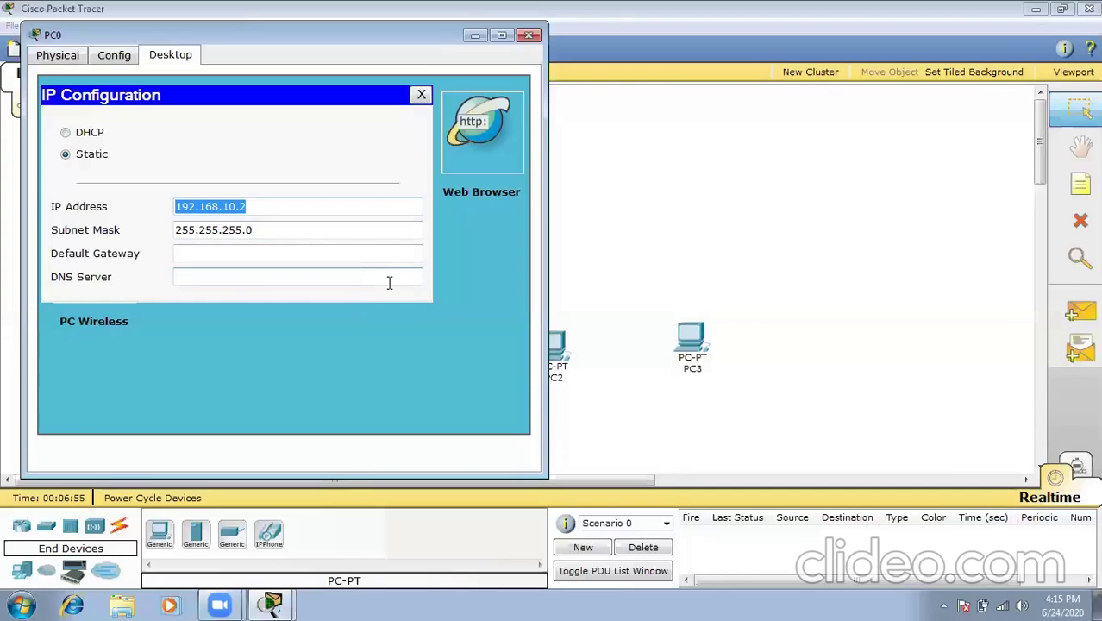
- Set PC0's default gateway to 192.168.10.1 and close its device window
{"action": "left_click", "coordinate": [387, 259]}
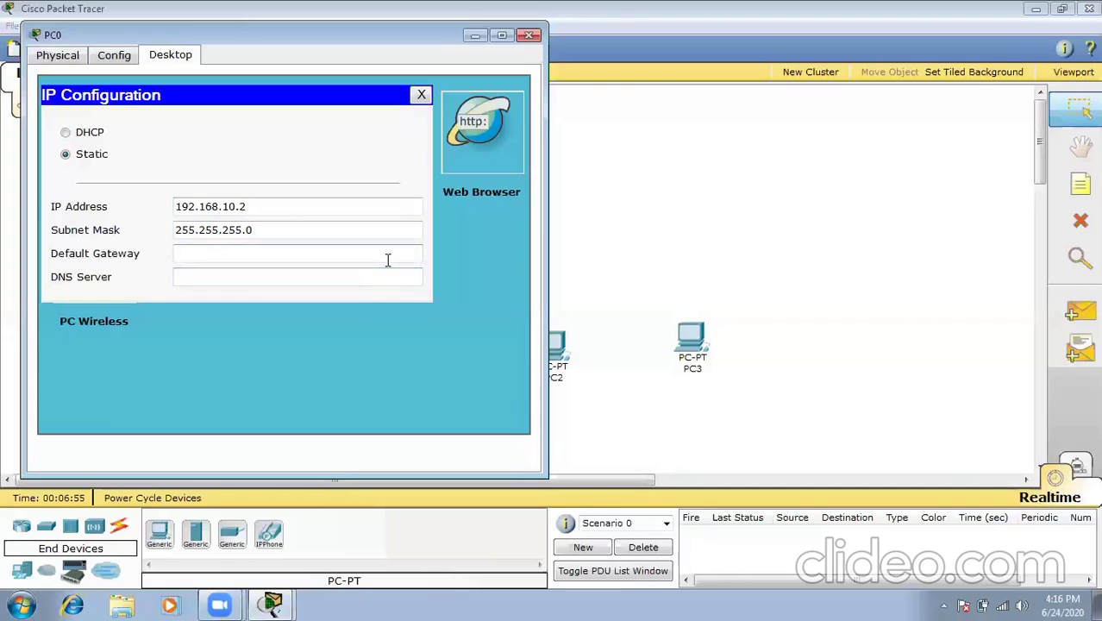
{"action": "type", "text": "192.168.10.1"}
{"action": "left_click", "coordinate": [529, 35]}
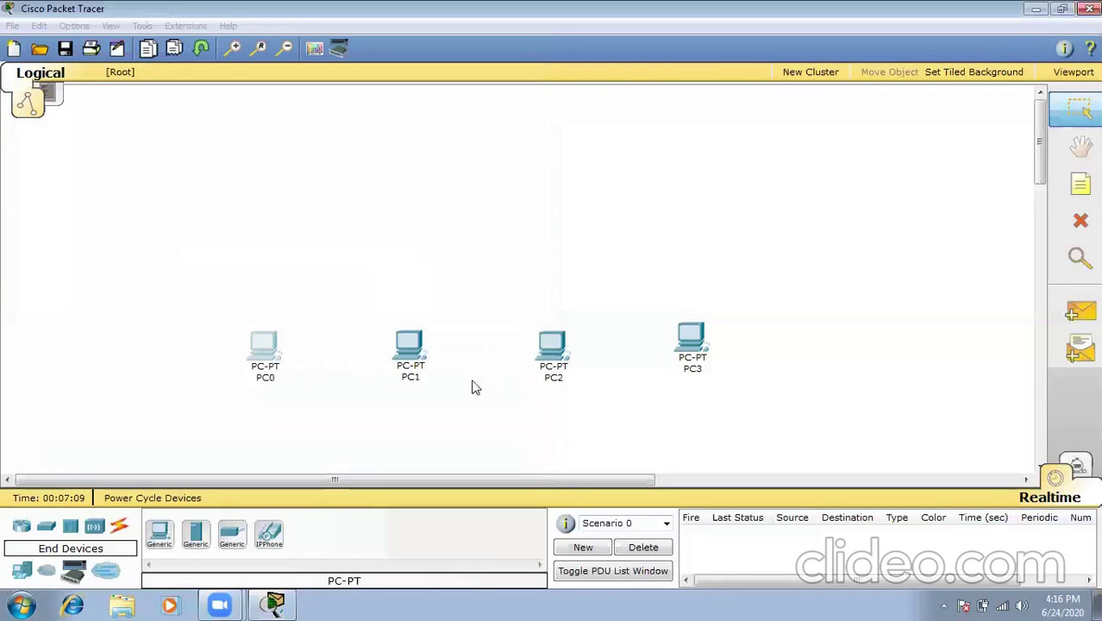
- Configure PC1 with static IP address 192.168.10.3, subnet mask 255.255.255.0 and default gateway 192.168.10.1
{"action": "left_click", "coordinate": [411, 346]}
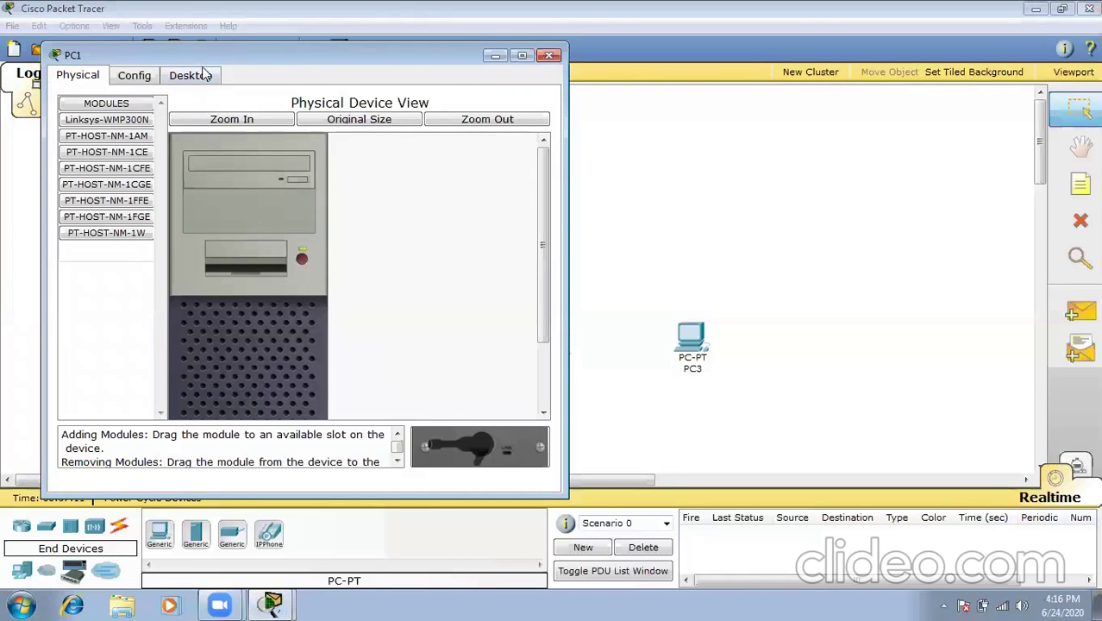
{"action": "left_click", "coordinate": [203, 76]}
{"action": "left_click", "coordinate": [131, 150]}
{"action": "left_click", "coordinate": [204, 224]}
{"action": "type", "text": "19"}
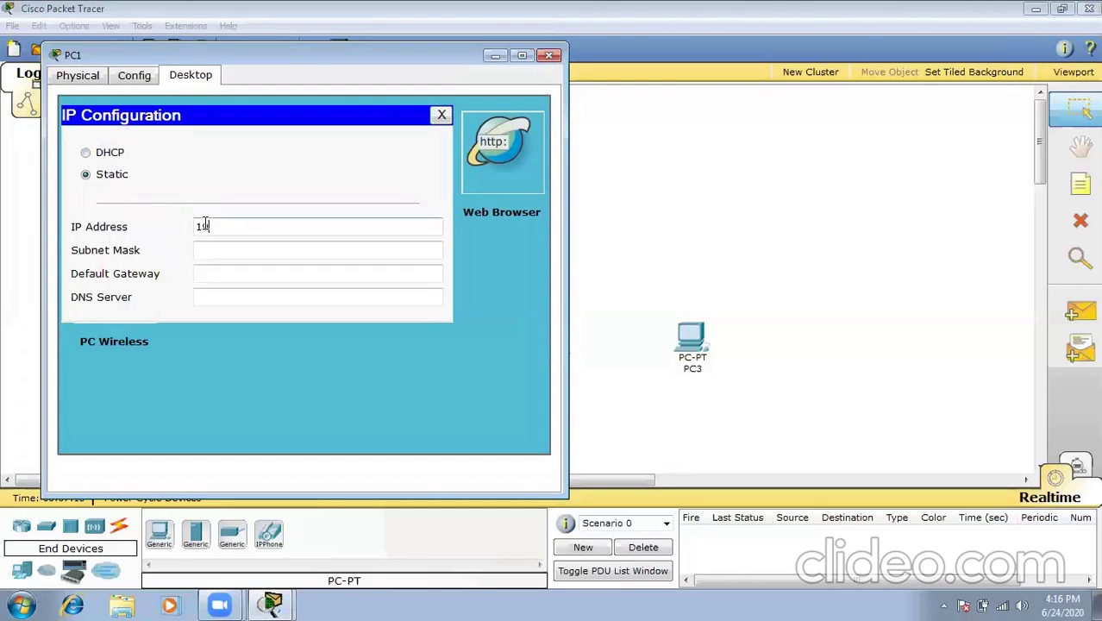
{"action": "type", "text": "2.168.10.3"}
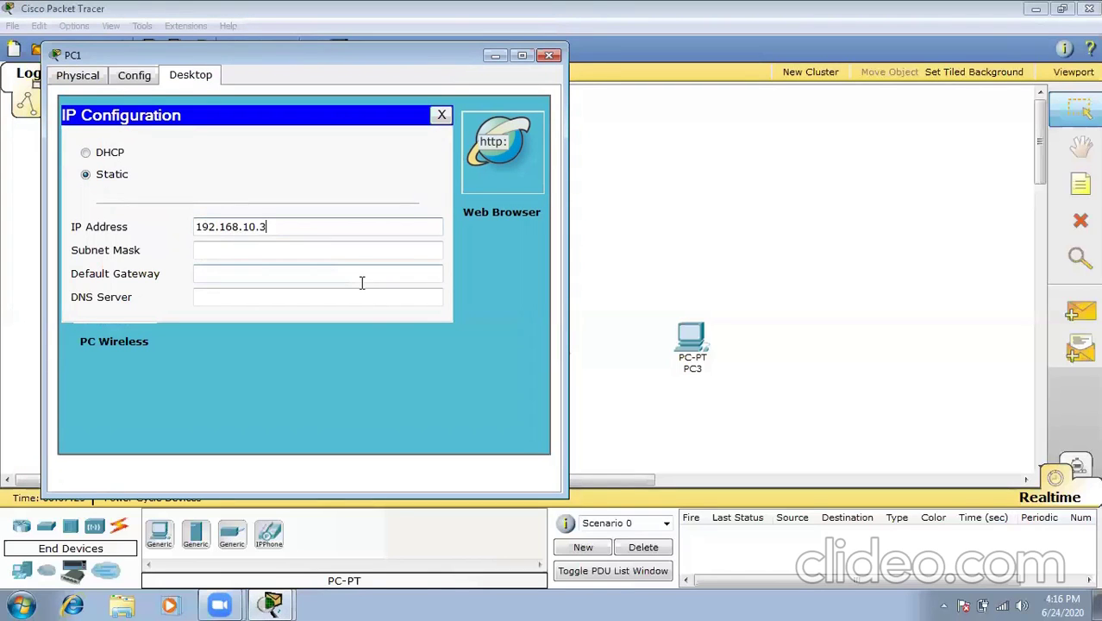
{"action": "key", "text": "Tab"}
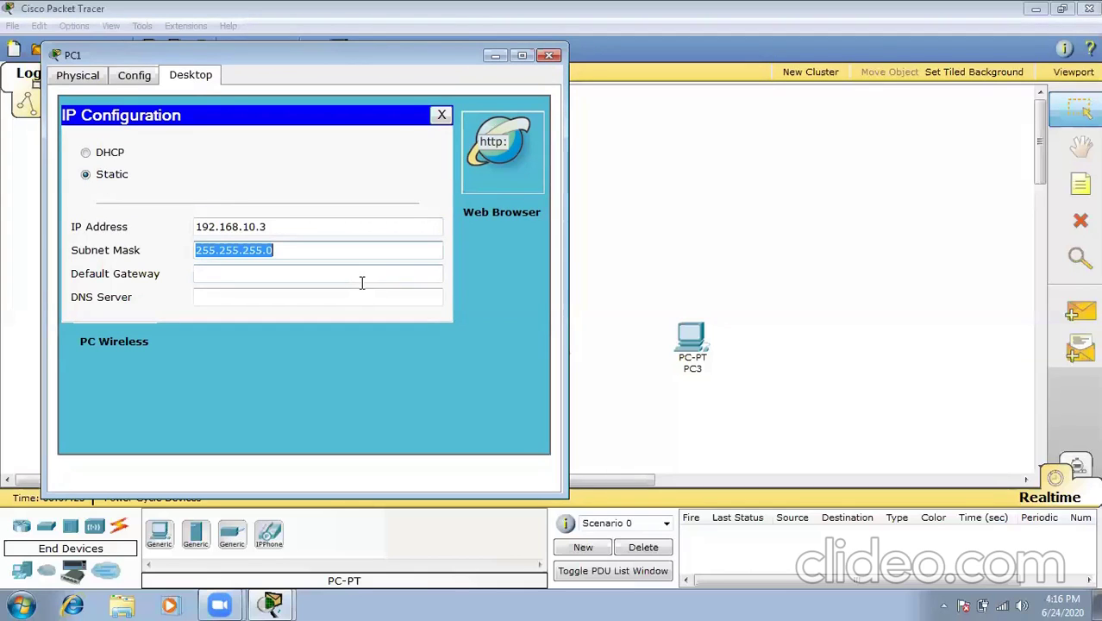
{"action": "key", "text": "Tab"}
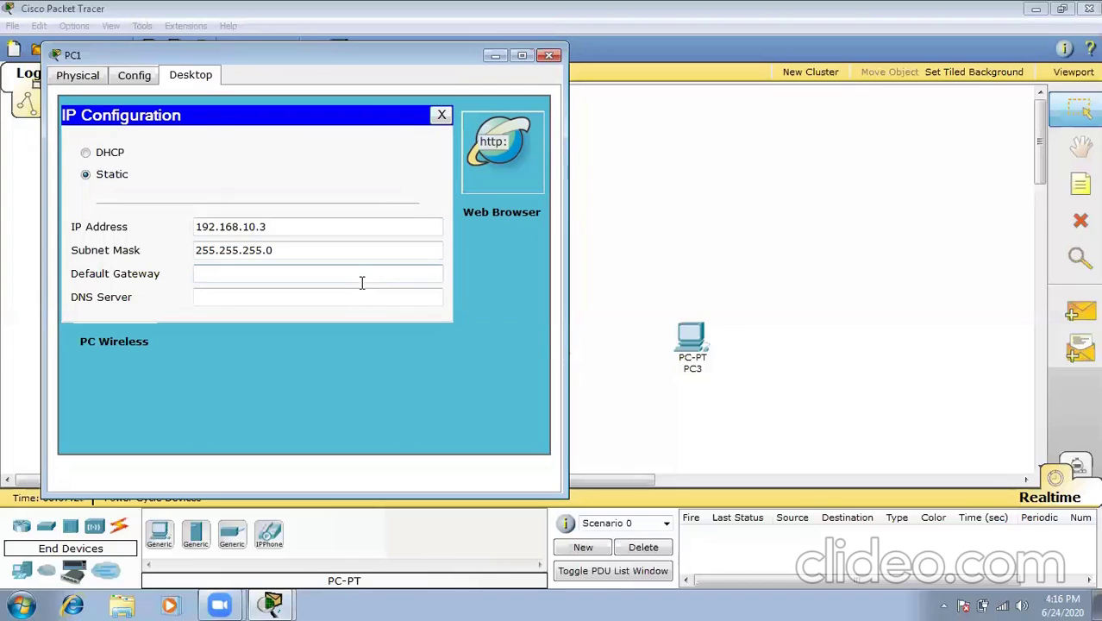
{"action": "type", "text": "192.168.10.1"}
{"action": "left_click", "coordinate": [548, 56]}
- Configure PC2 with static IP address 192.168.10.4, subnet mask 255.255.255.0 and default gateway 192.168.10.1
{"action": "double_click", "coordinate": [545, 347]}
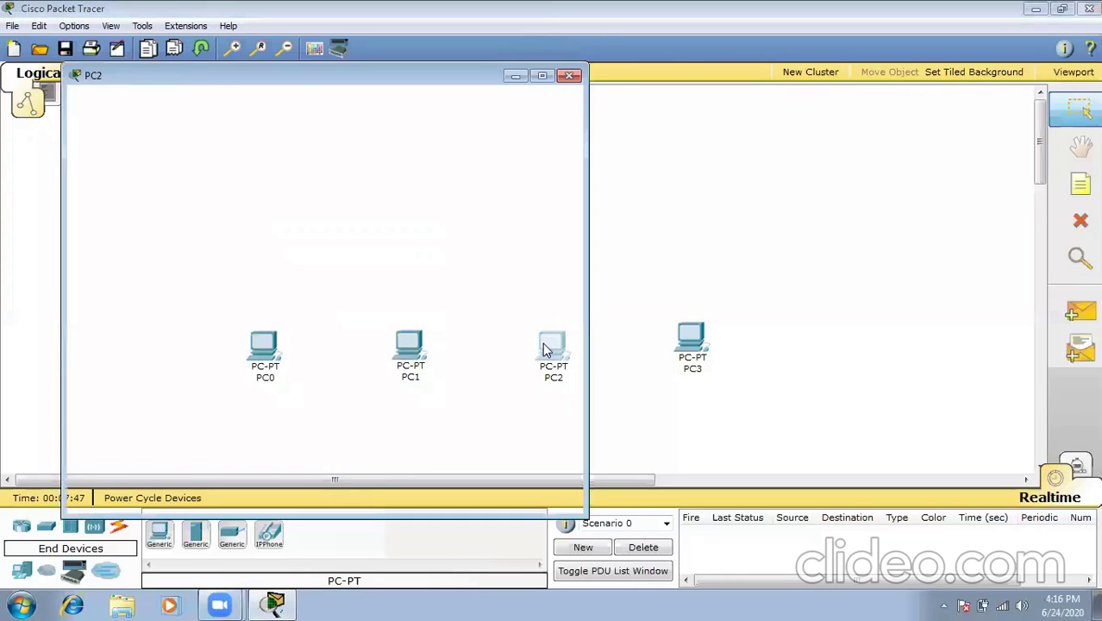
{"action": "left_click", "coordinate": [231, 98]}
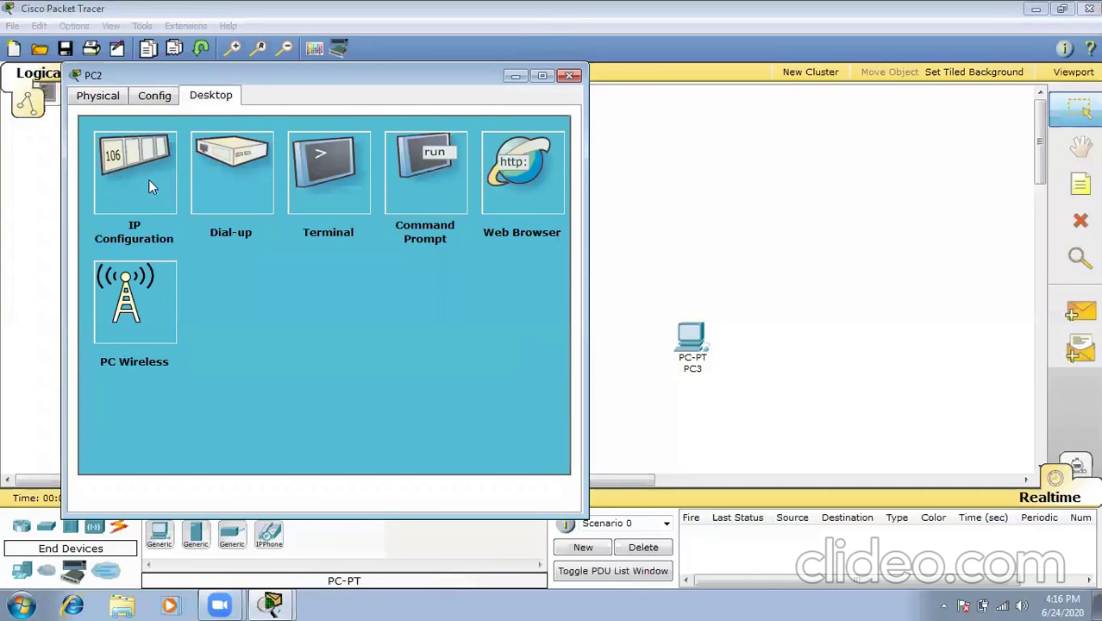
{"action": "left_click", "coordinate": [148, 181]}
{"action": "left_click", "coordinate": [232, 246]}
{"action": "type", "text": "192.168.10.4"}
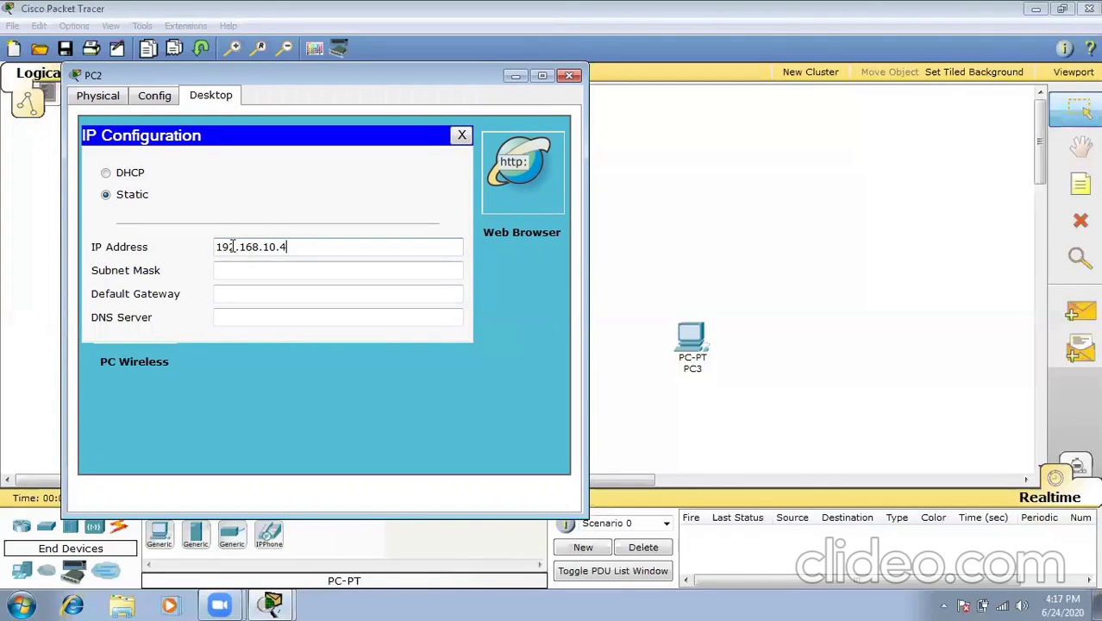
{"action": "key", "text": "Tab"}
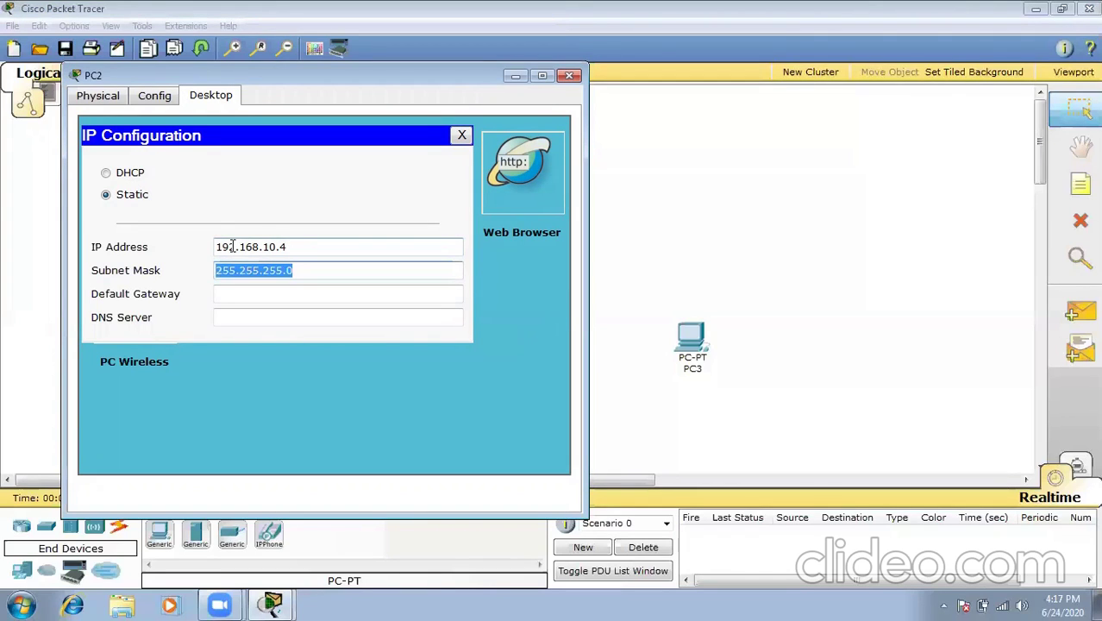
{"action": "key", "text": "Tab"}
{"action": "type", "text": "192.168.10.1"}
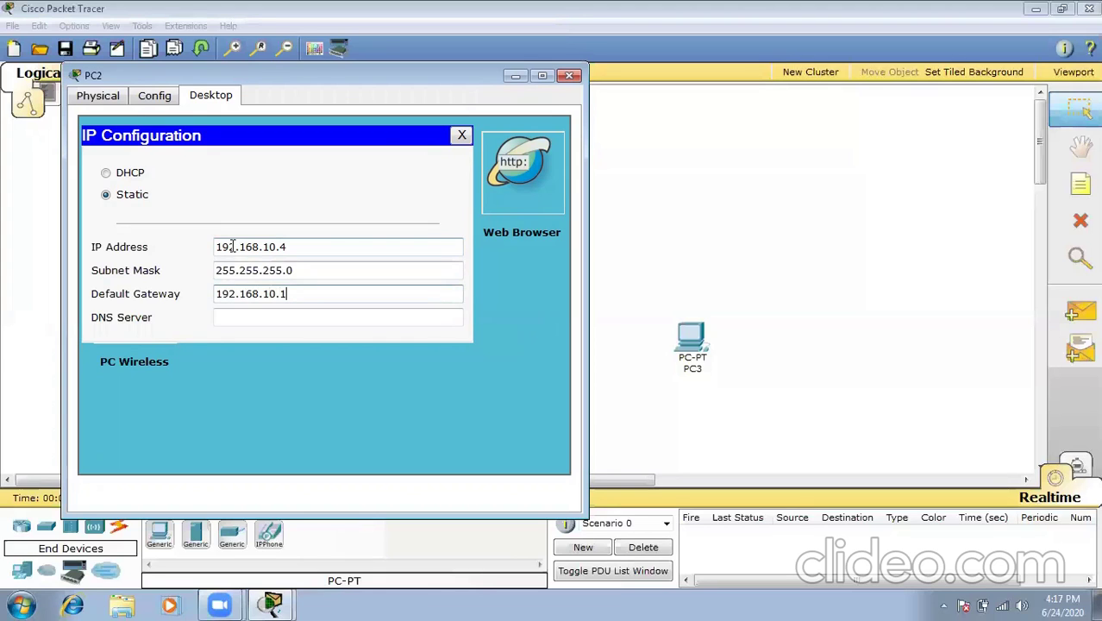
{"action": "left_click", "coordinate": [568, 75]}
- Configure PC3 with static IP address 192.168.10.5, subnet mask 255.255.255.0 and default gateway 192.168.10.1, and close its device window
{"action": "left_click", "coordinate": [681, 335]}
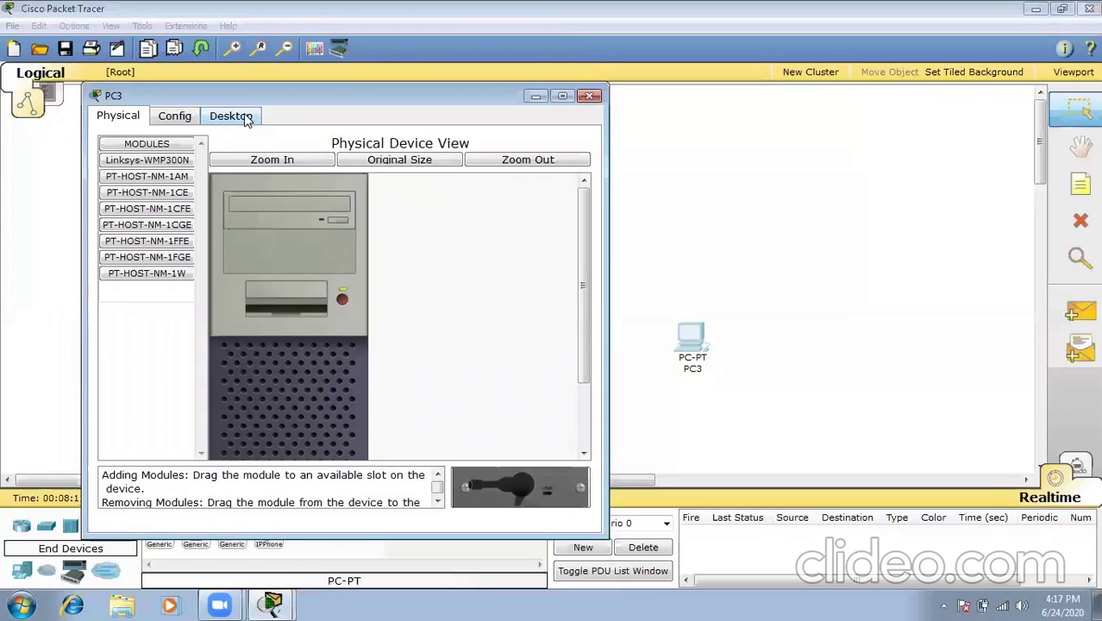
{"action": "left_click", "coordinate": [244, 113]}
{"action": "left_click", "coordinate": [172, 196]}
{"action": "left_click", "coordinate": [257, 269]}
{"action": "type", "text": "192.168.10."}
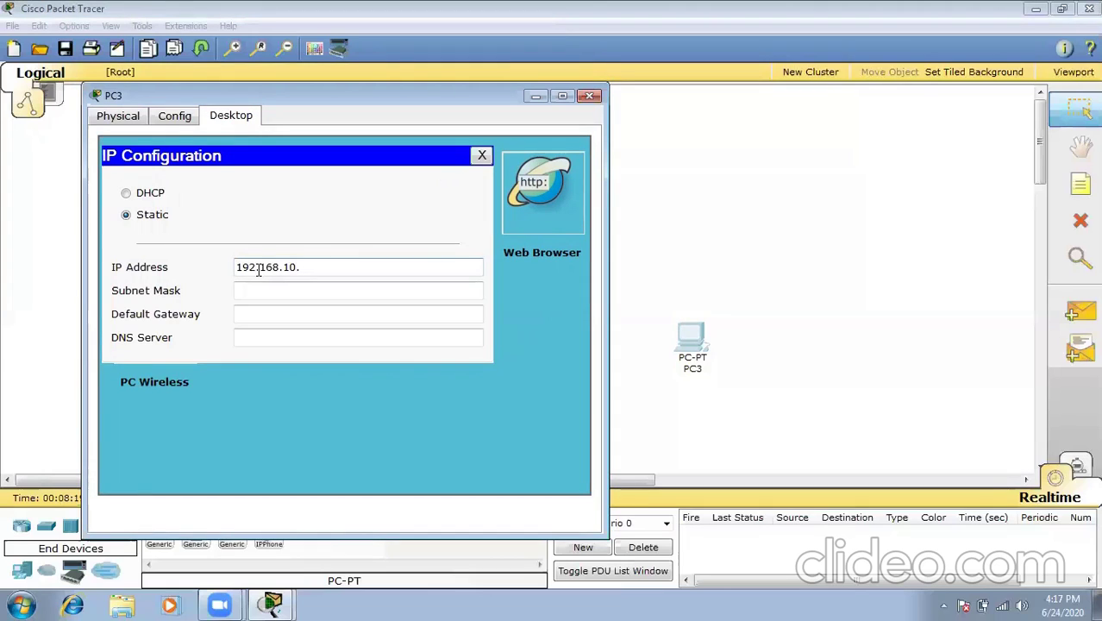
{"action": "key", "text": "BackSpace"}
{"action": "type", "text": ".5"}
{"action": "key", "text": "Tab"}
{"action": "key", "text": "Tab"}
{"action": "type", "text": "192.168.10.1"}
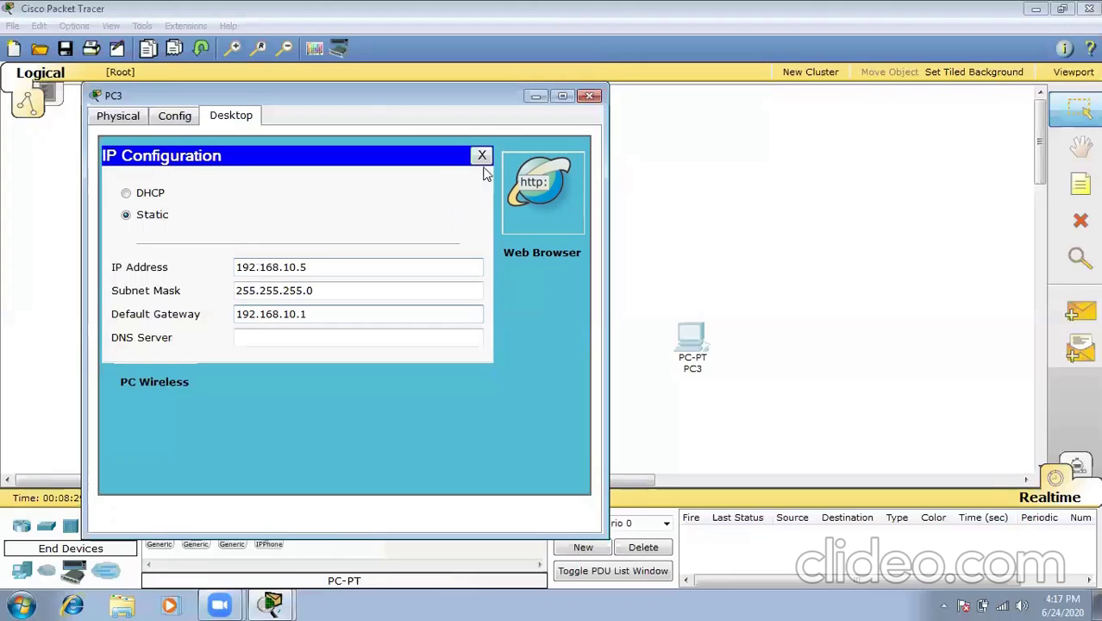
{"action": "left_click", "coordinate": [589, 96]}
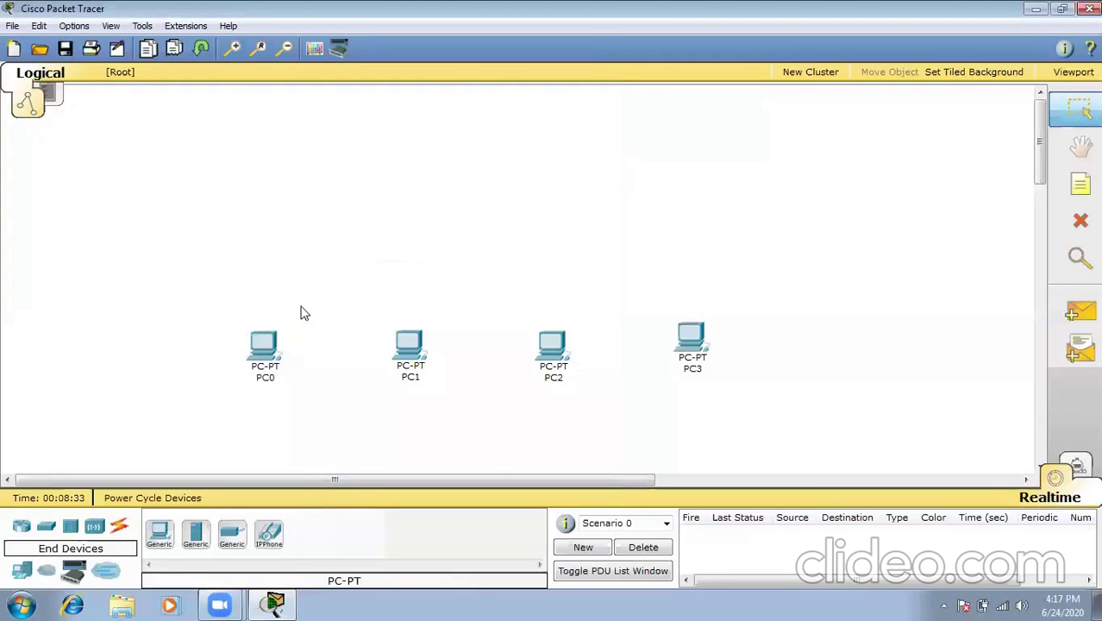
- Check the IP address and gateway summaries of PC0, PC1, PC2 and PC3 in the workspace
{"action": "mouse_move", "coordinate": [268, 345]}
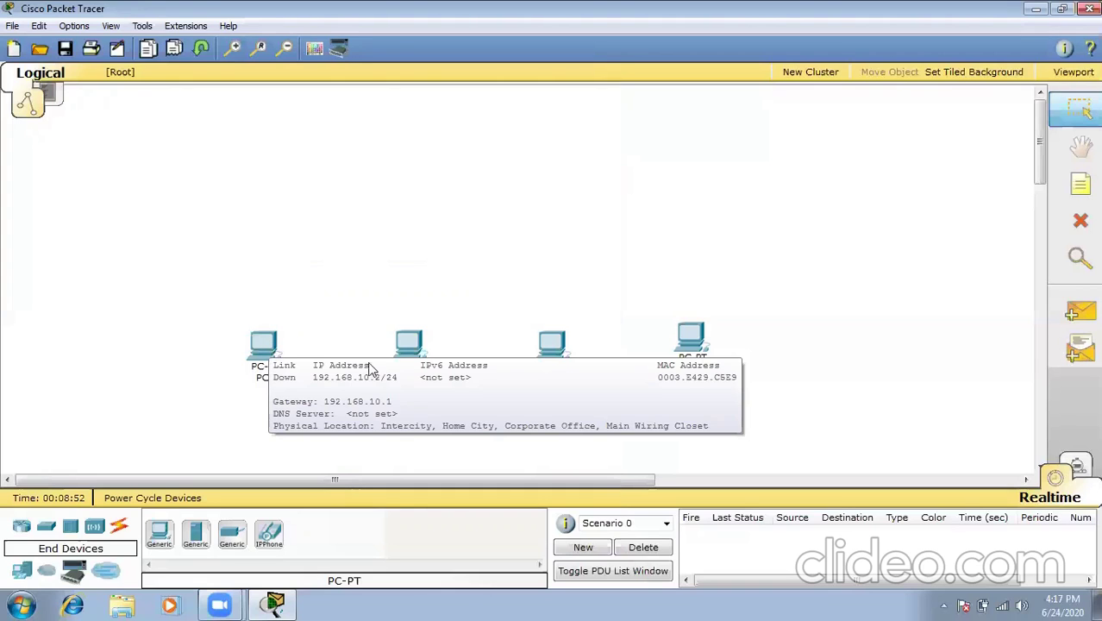
{"action": "mouse_move", "coordinate": [414, 344]}
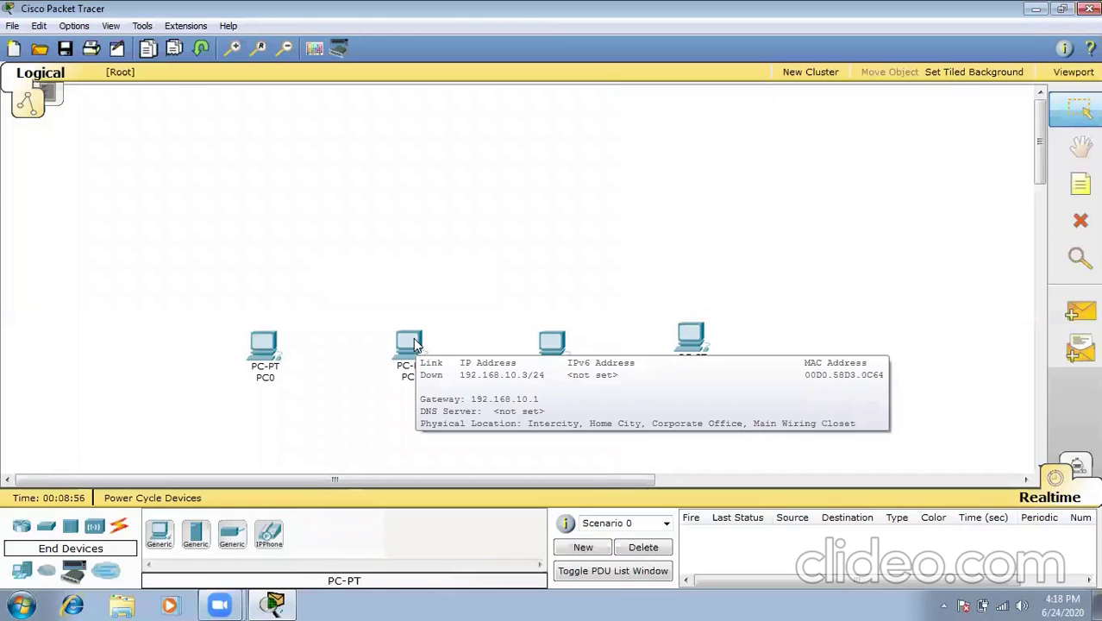
{"action": "mouse_move", "coordinate": [545, 350]}
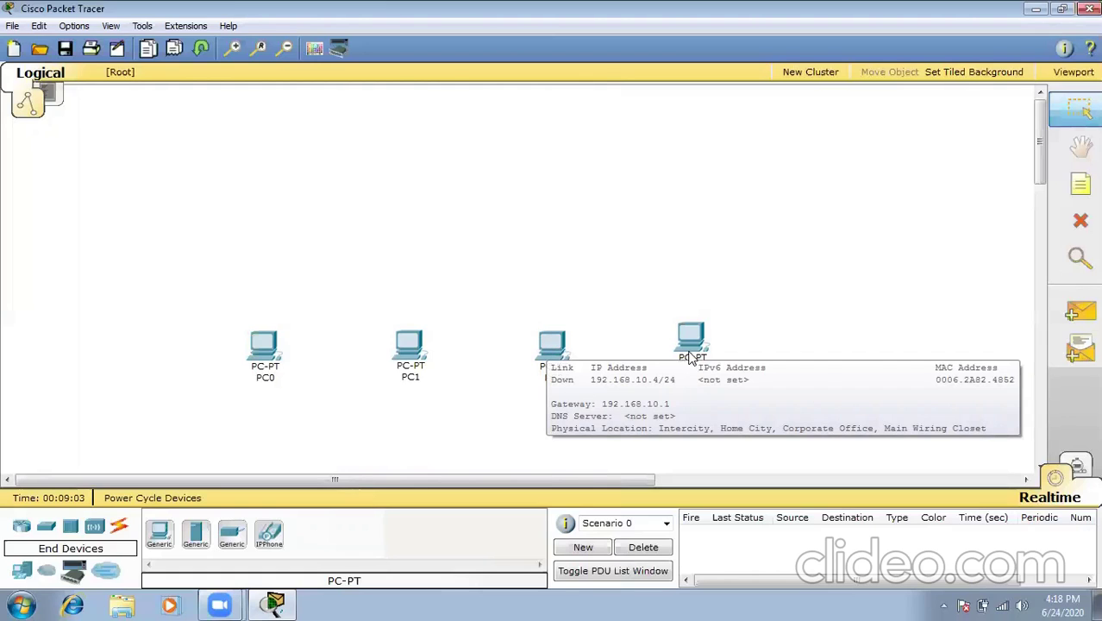
{"action": "mouse_move", "coordinate": [691, 355]}
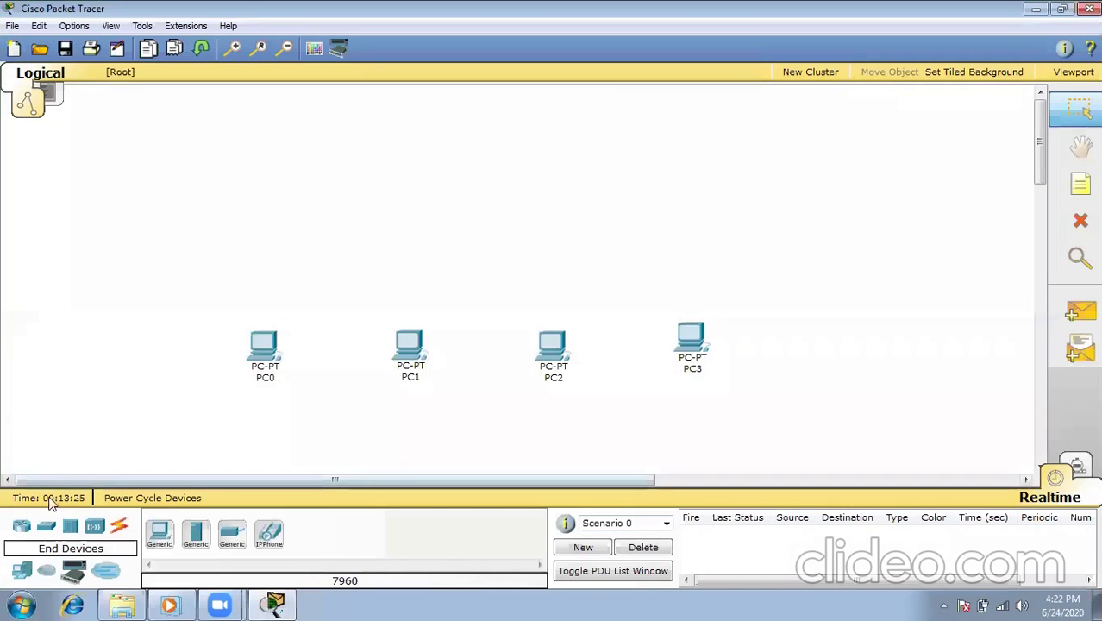
- Place a 2960-24TT switch above the PCs and connect PC0 to it with an automatically chosen connection type
{"action": "left_click", "coordinate": [46, 528]}
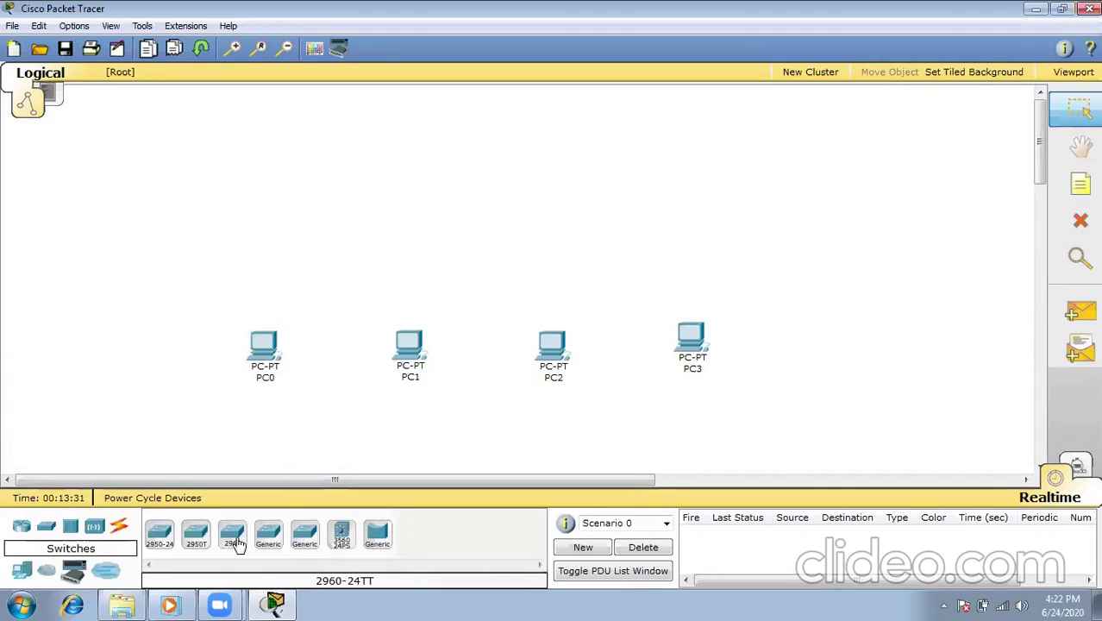
{"action": "left_click_drag", "start_coordinate": [234, 541], "coordinate": [480, 197]}
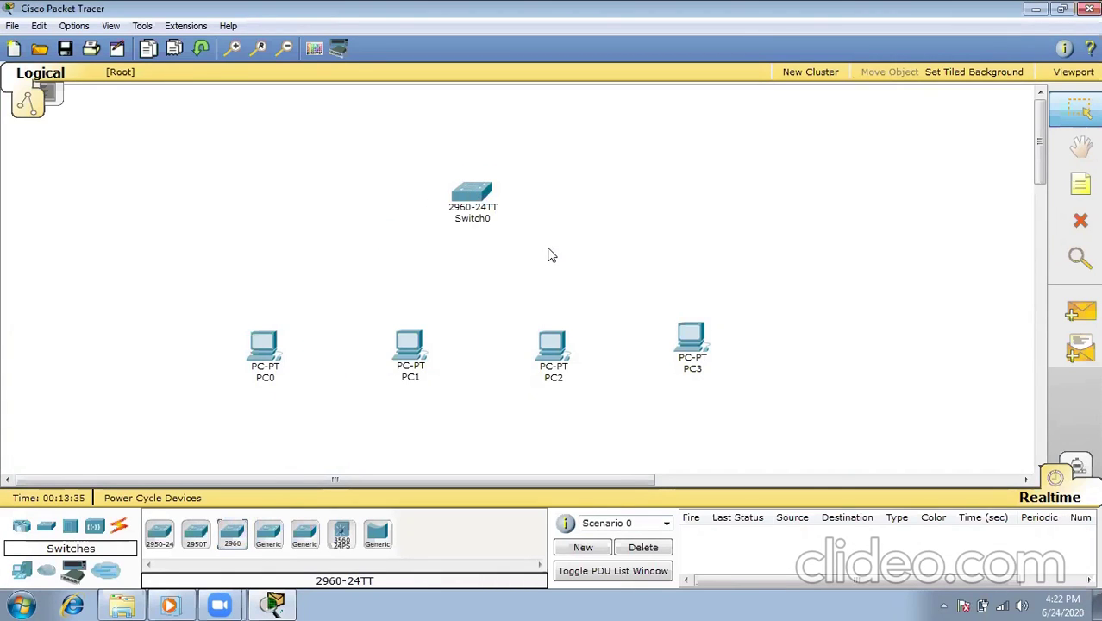
{"action": "left_click", "coordinate": [122, 528]}
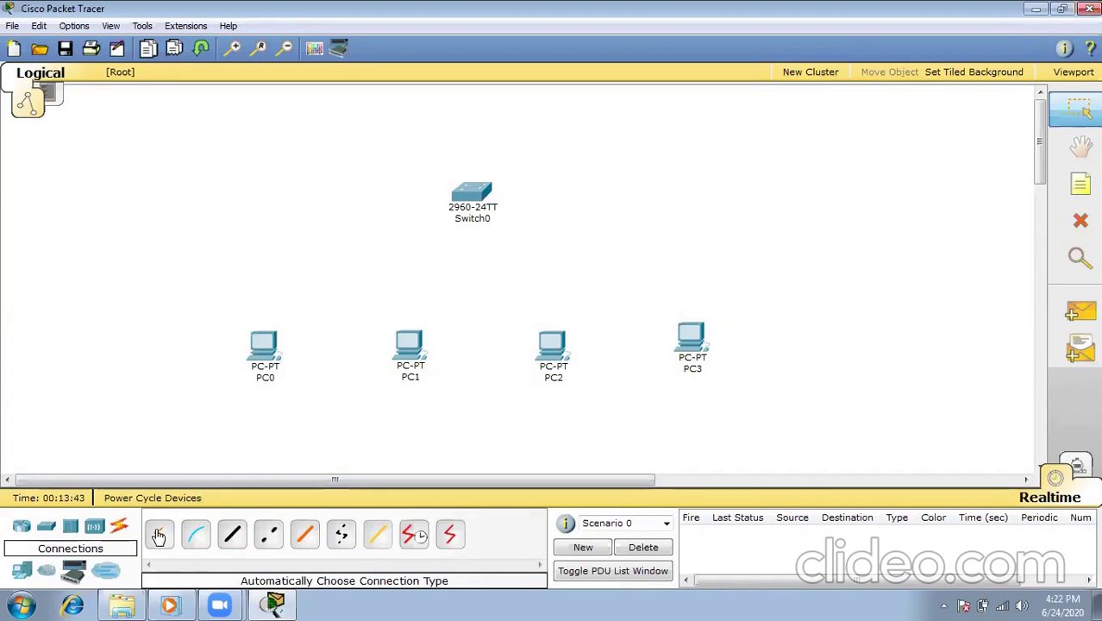
{"action": "left_click", "coordinate": [158, 534]}
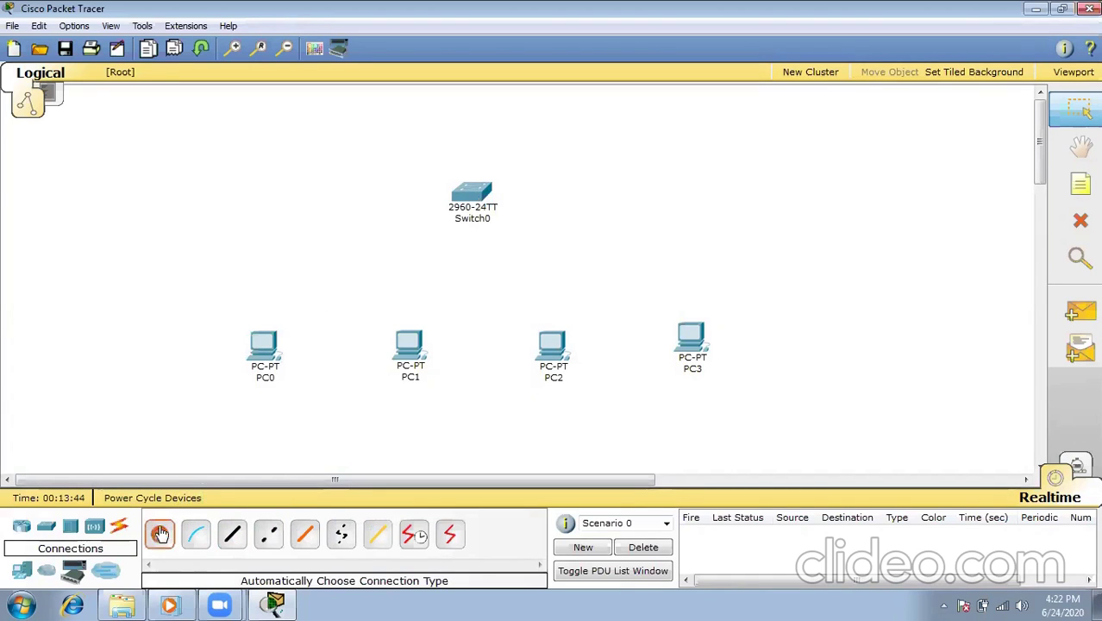
{"action": "left_click", "coordinate": [276, 347]}
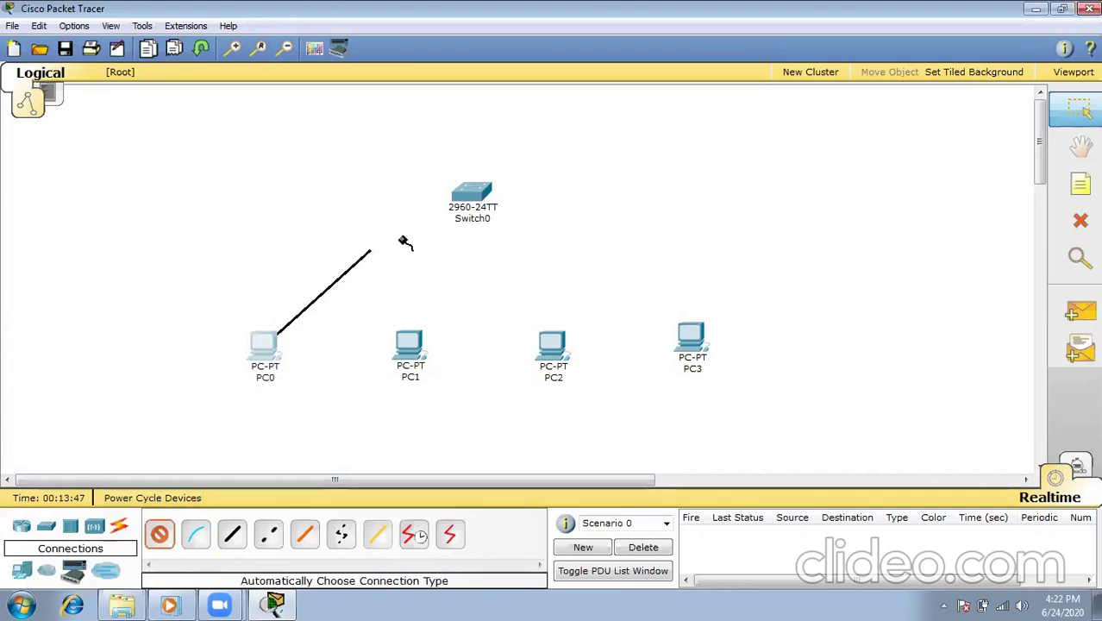
{"action": "left_click", "coordinate": [474, 191]}
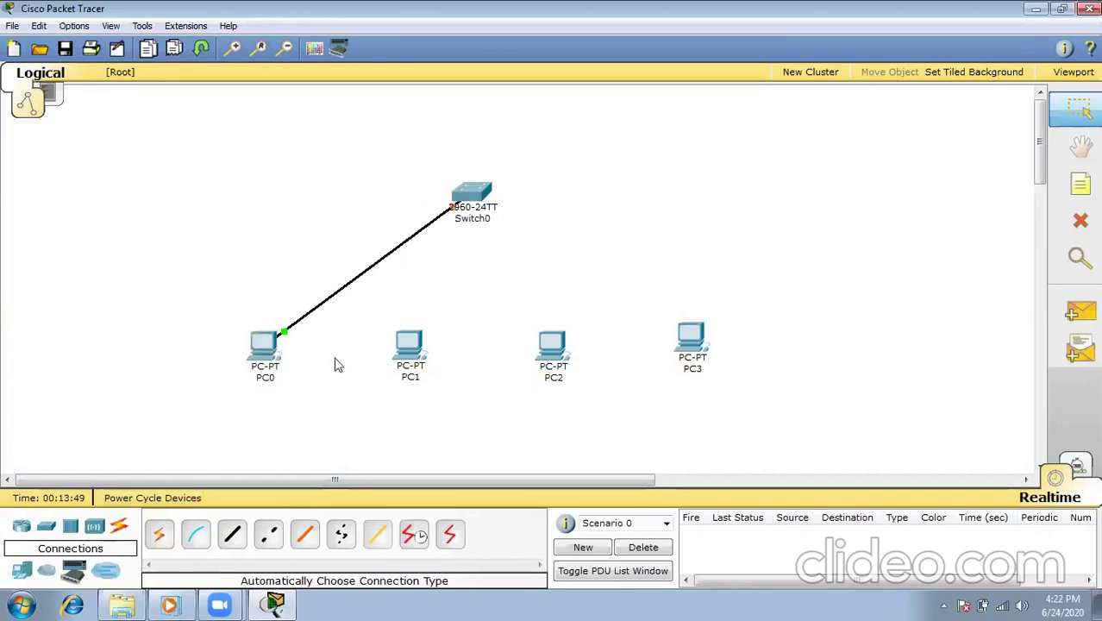
- Connect PC1, PC2 and PC3 to the switch, each with an automatically chosen connection type
{"action": "left_click", "coordinate": [160, 536]}
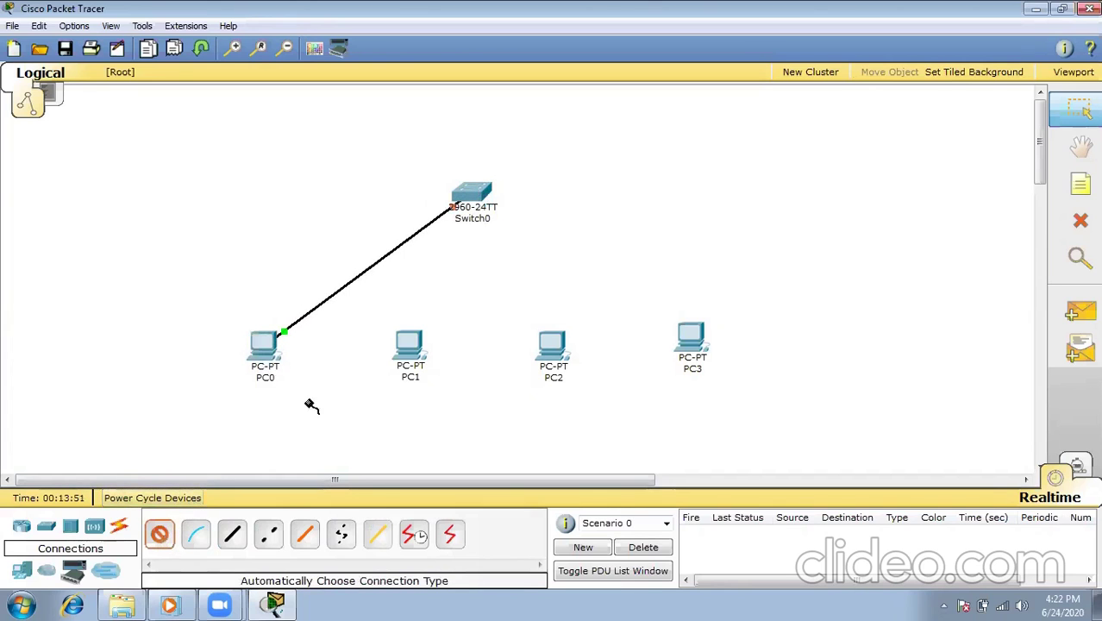
{"action": "left_click", "coordinate": [408, 346]}
{"action": "left_click", "coordinate": [471, 196]}
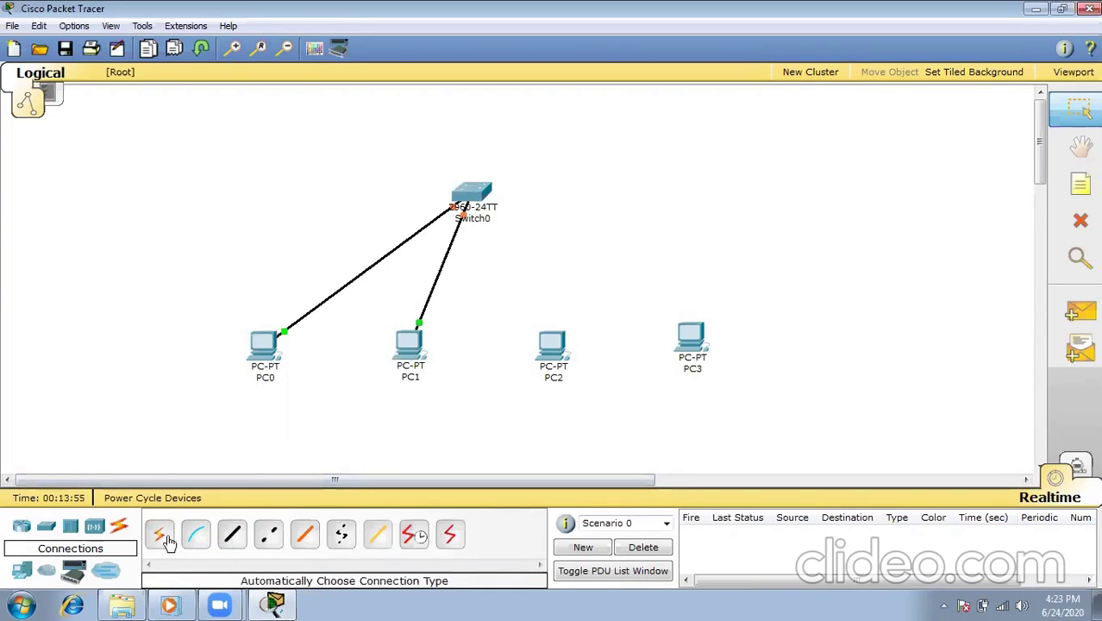
{"action": "left_click", "coordinate": [164, 536]}
{"action": "left_click", "coordinate": [549, 341]}
{"action": "left_click", "coordinate": [481, 195]}
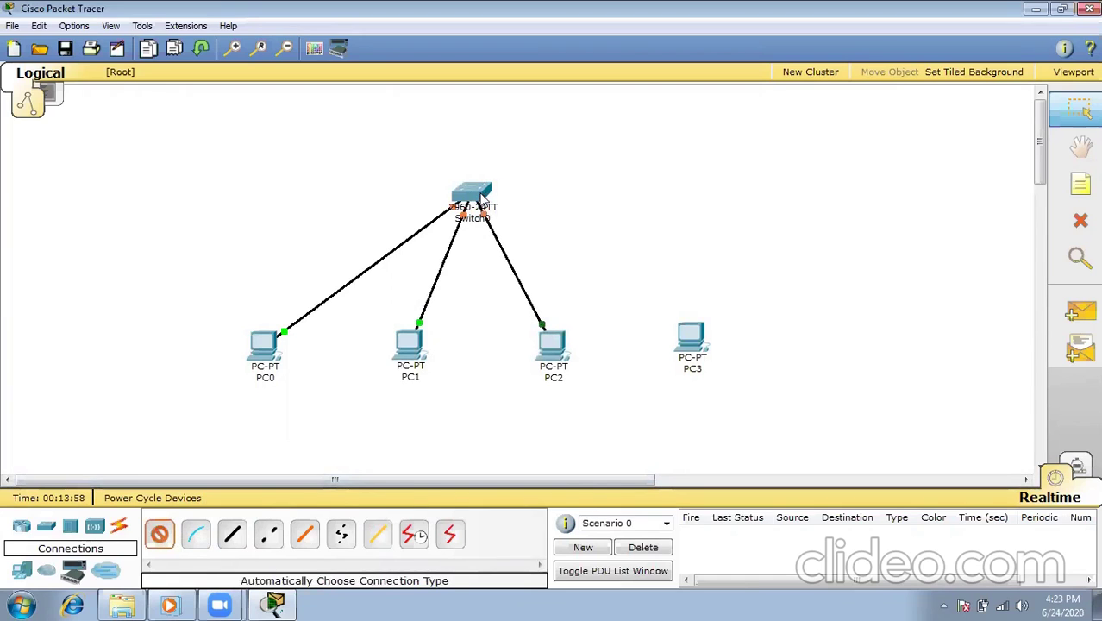
{"action": "left_click", "coordinate": [164, 536]}
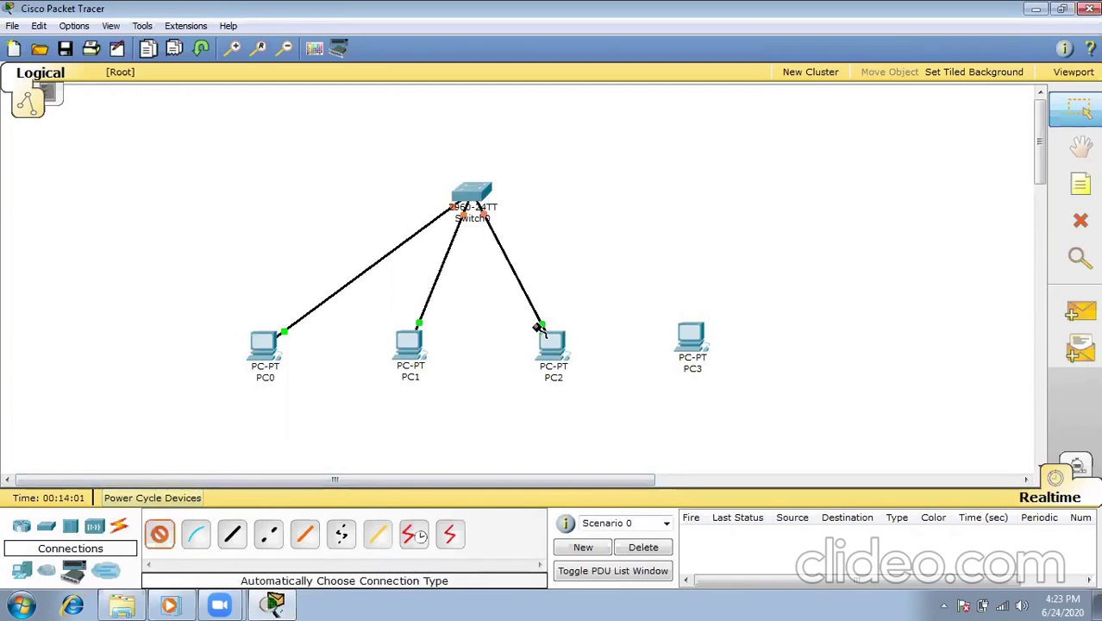
{"action": "left_click", "coordinate": [674, 329]}
{"action": "left_click", "coordinate": [473, 185]}
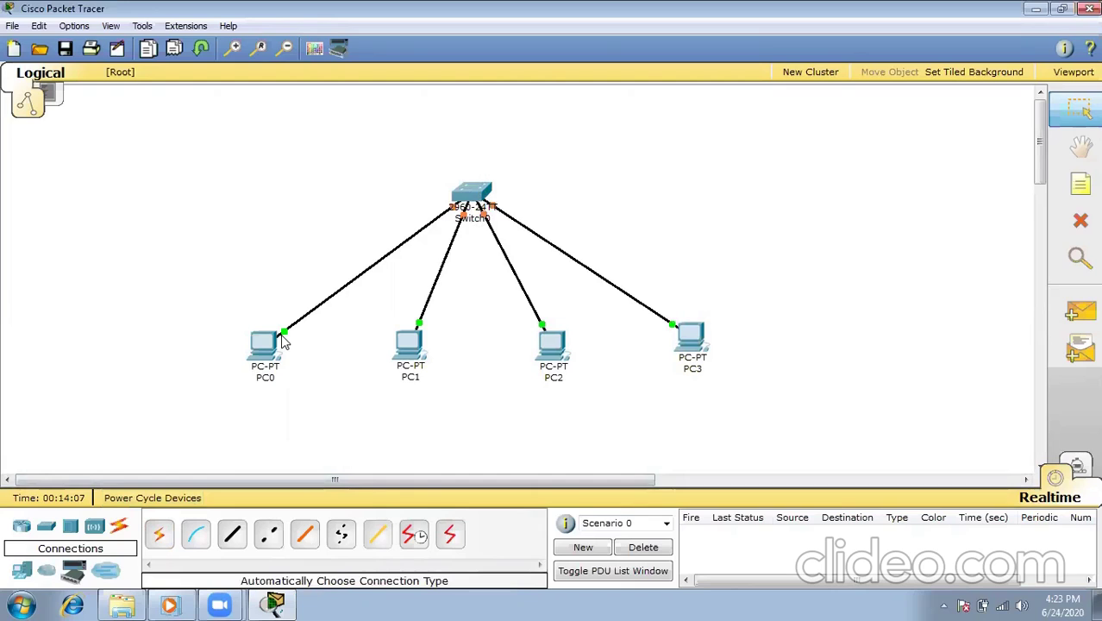
- Add a note reading 192.168.10.2 below PC0
{"action": "mouse_move", "coordinate": [265, 349]}
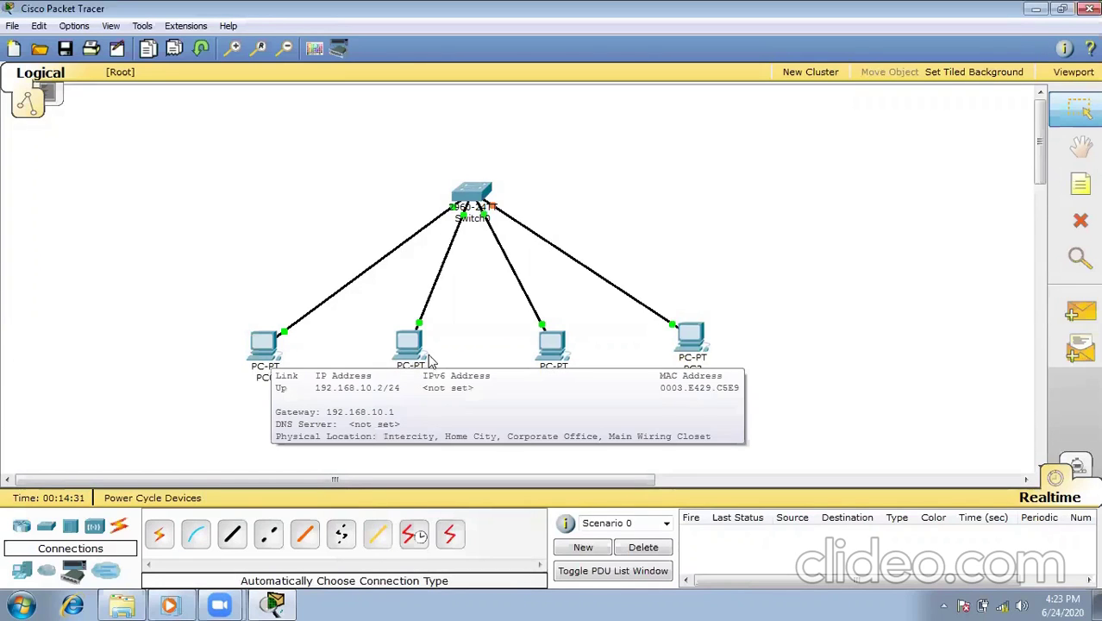
{"action": "mouse_move", "coordinate": [462, 336]}
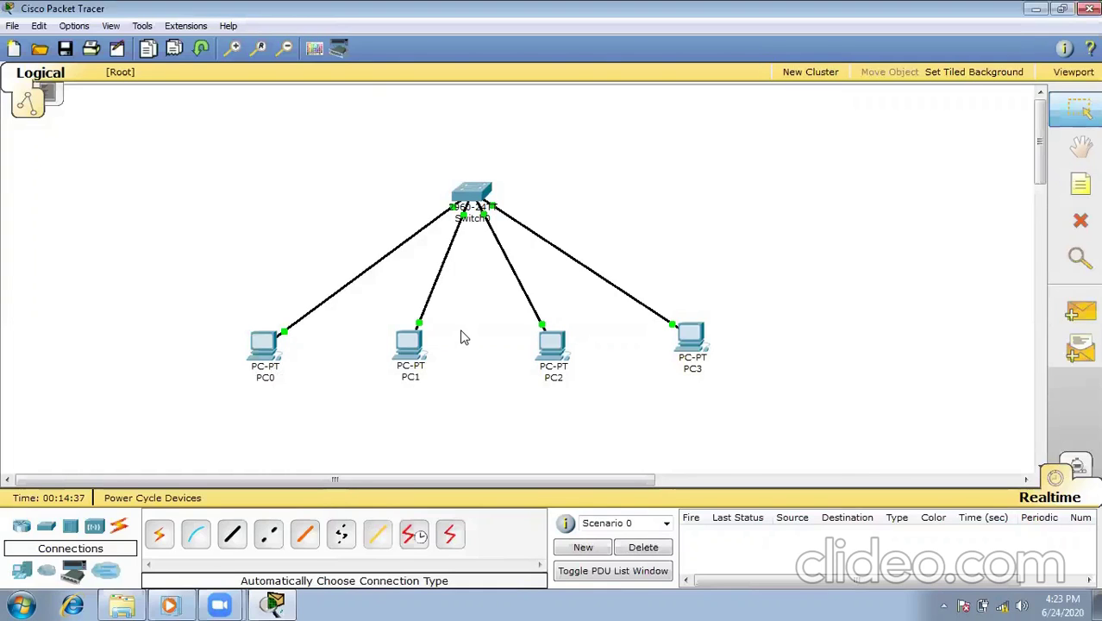
{"action": "left_click", "coordinate": [1080, 183]}
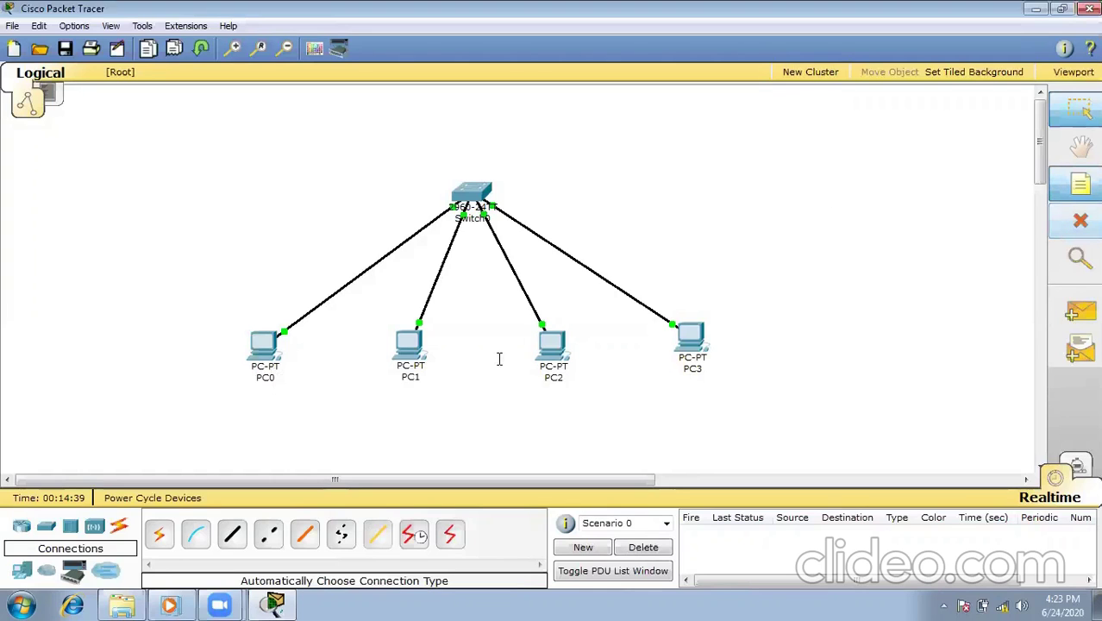
{"action": "left_click", "coordinate": [208, 411]}
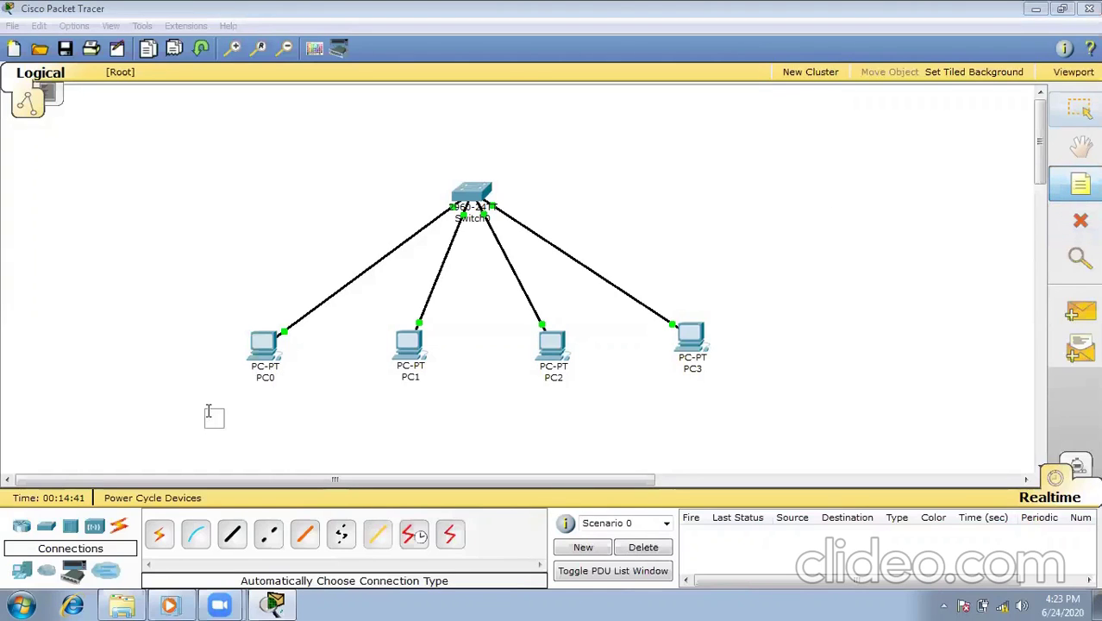
{"action": "type", "text": "192.168.10.2"}
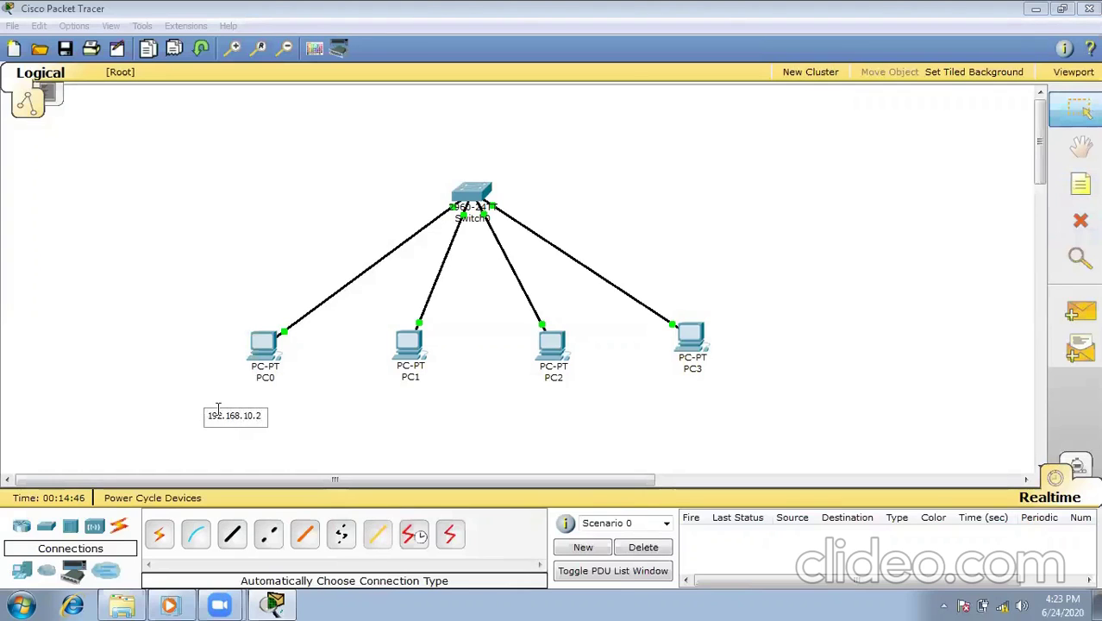
{"action": "left_click", "coordinate": [370, 413]}
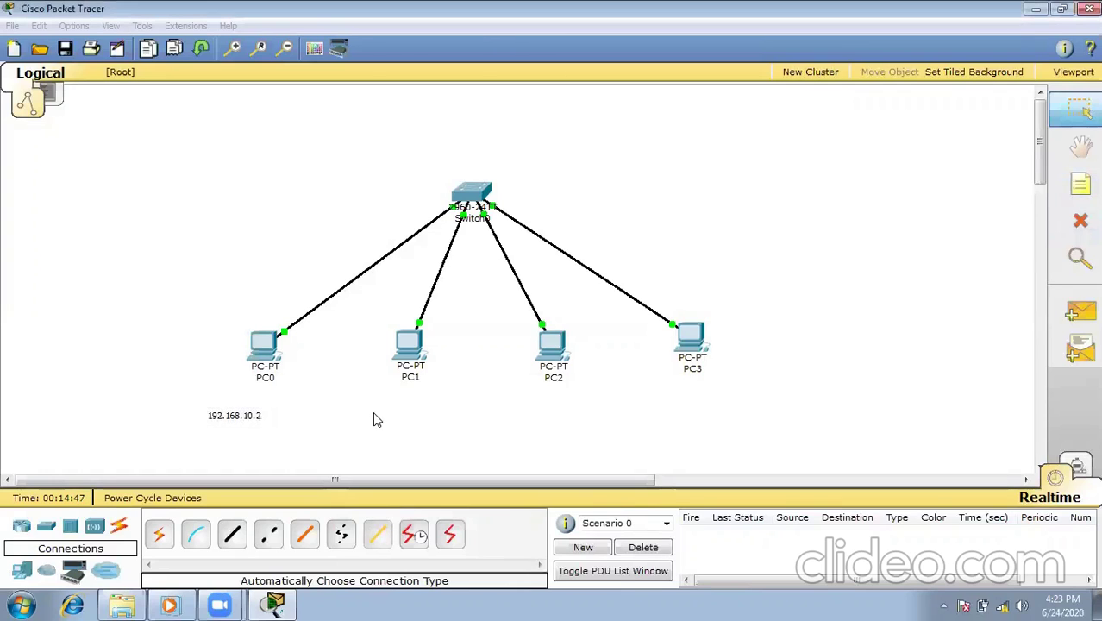
{"action": "double_click", "coordinate": [234, 416]}
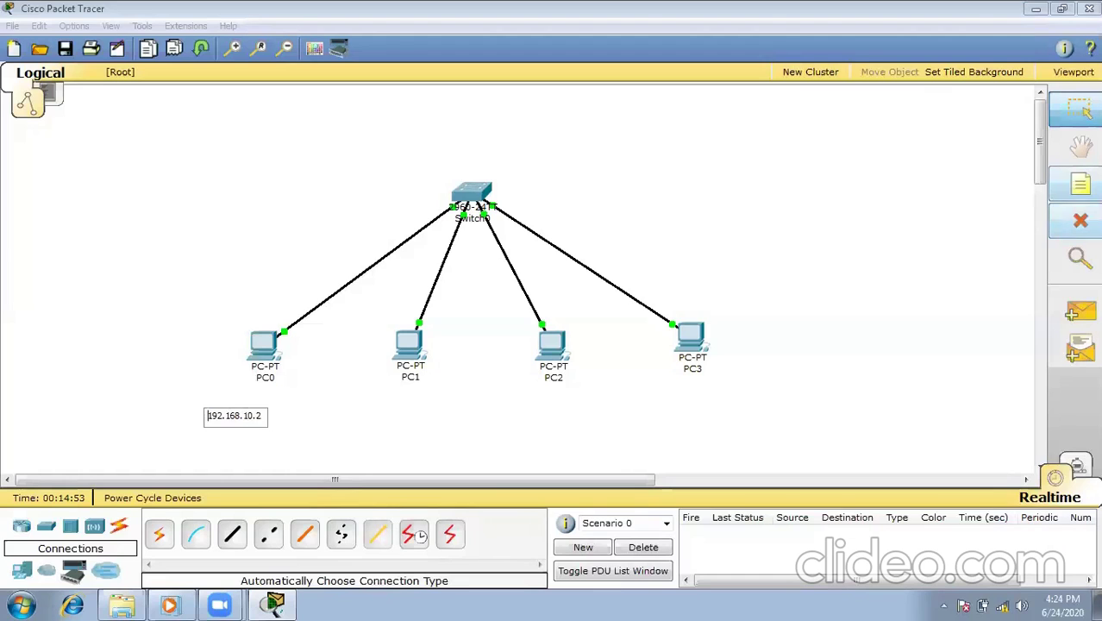
- Add a note reading 192.168.10.3 below PC1 and one reading 192.168.10.4 below PC2
{"action": "left_click", "coordinate": [1080, 184]}
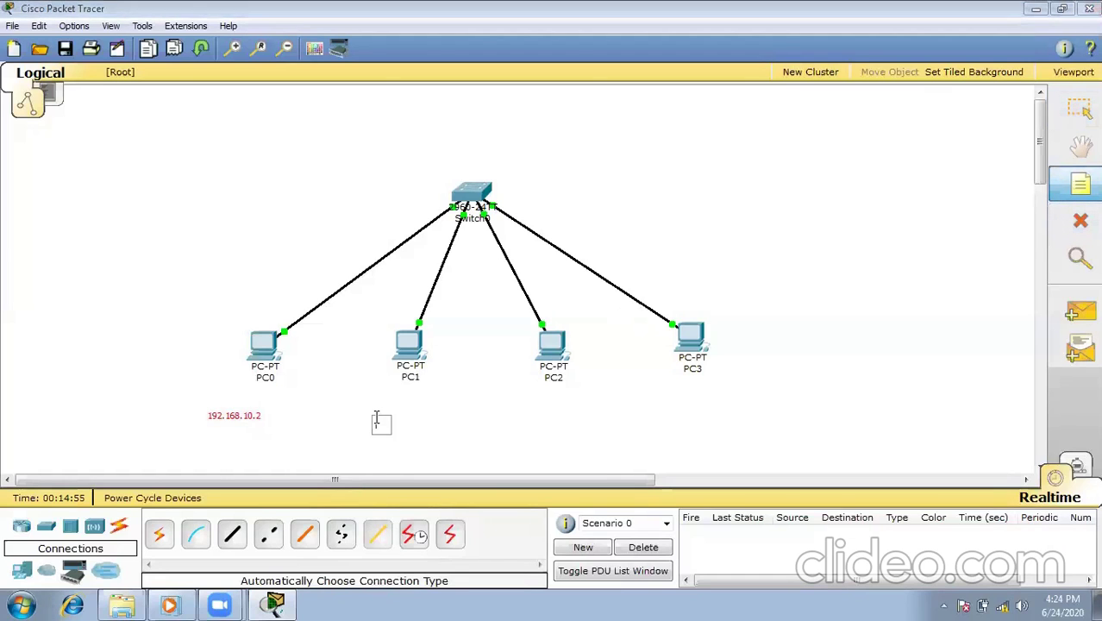
{"action": "type", "text": "192.168.10.3"}
{"action": "left_click", "coordinate": [1080, 184]}
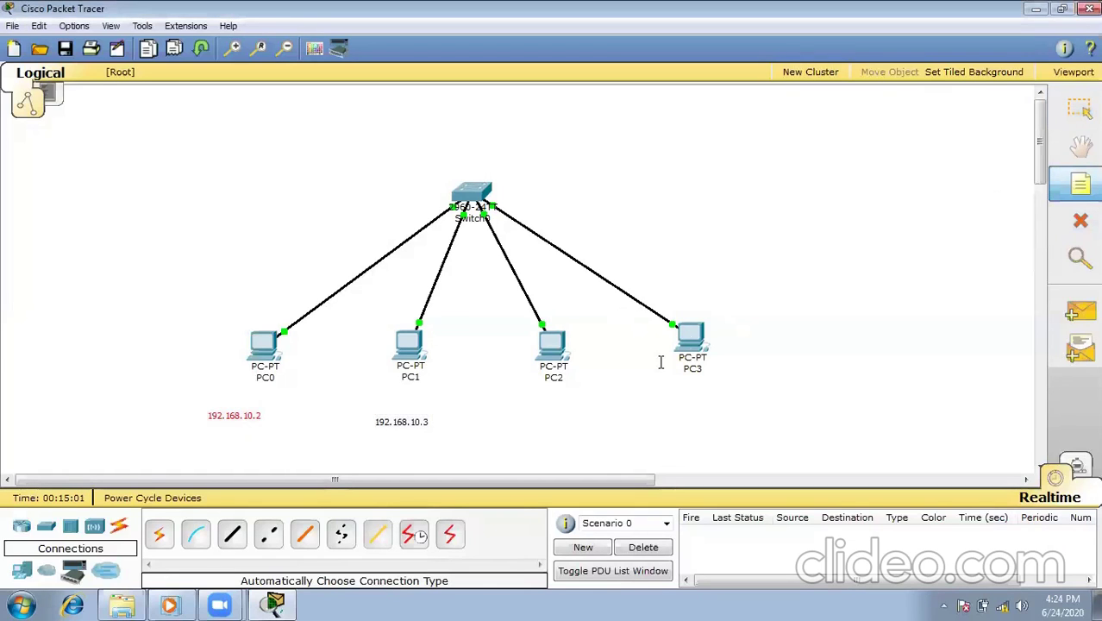
{"action": "left_click", "coordinate": [524, 413]}
{"action": "type", "text": "192"}
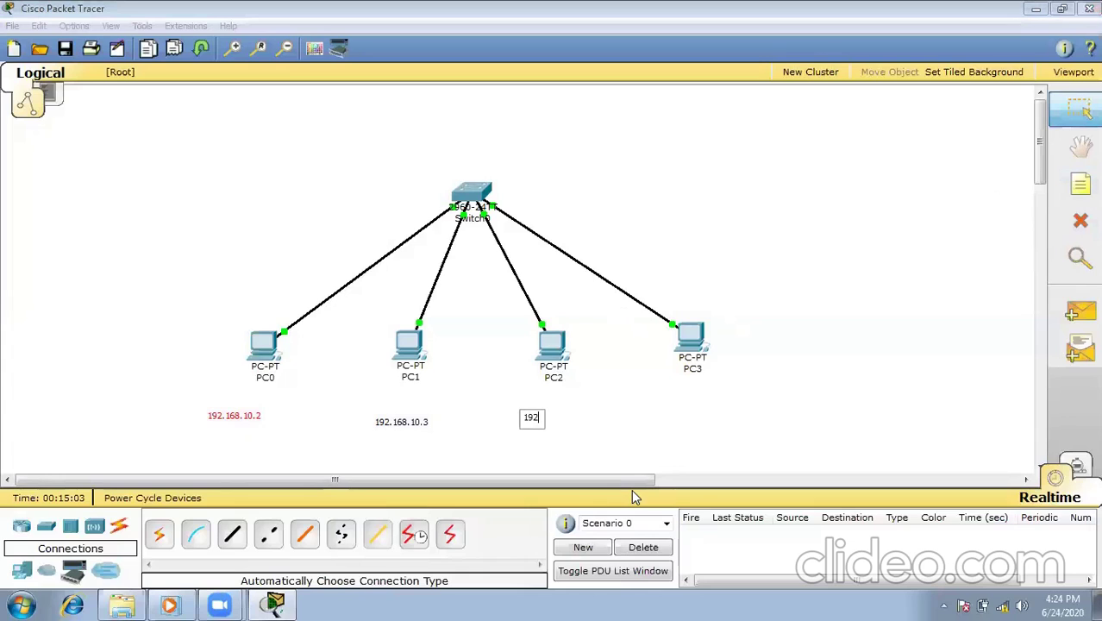
{"action": "type", "text": ".168.10.4"}
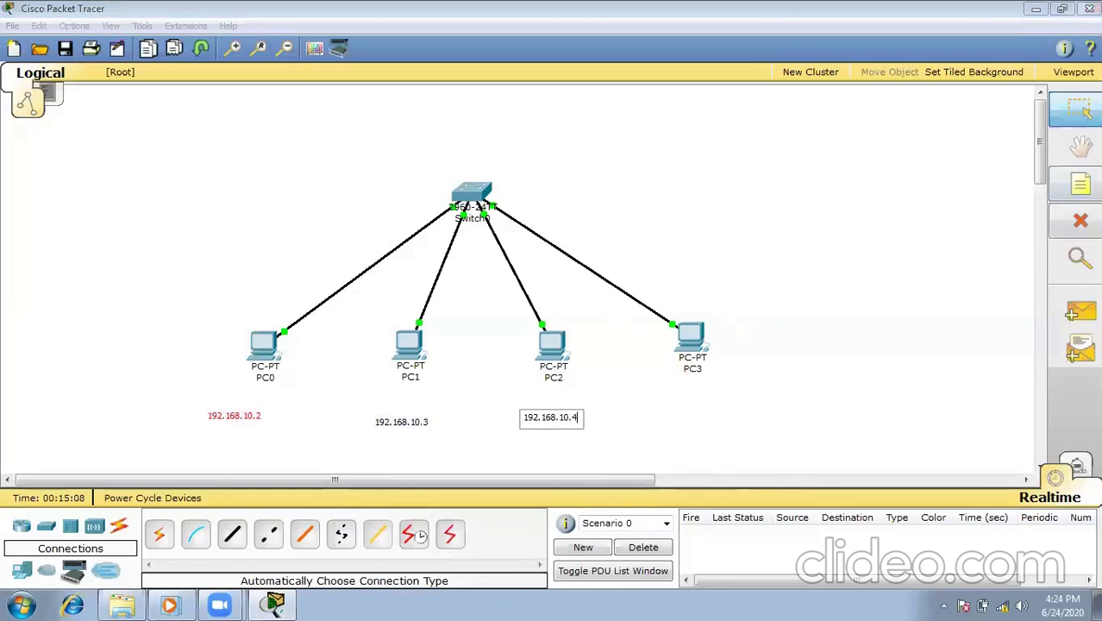
- Add a note reading 192.168.10.5 below PC3
{"action": "left_click", "coordinate": [1080, 183]}
{"action": "left_click", "coordinate": [700, 410]}
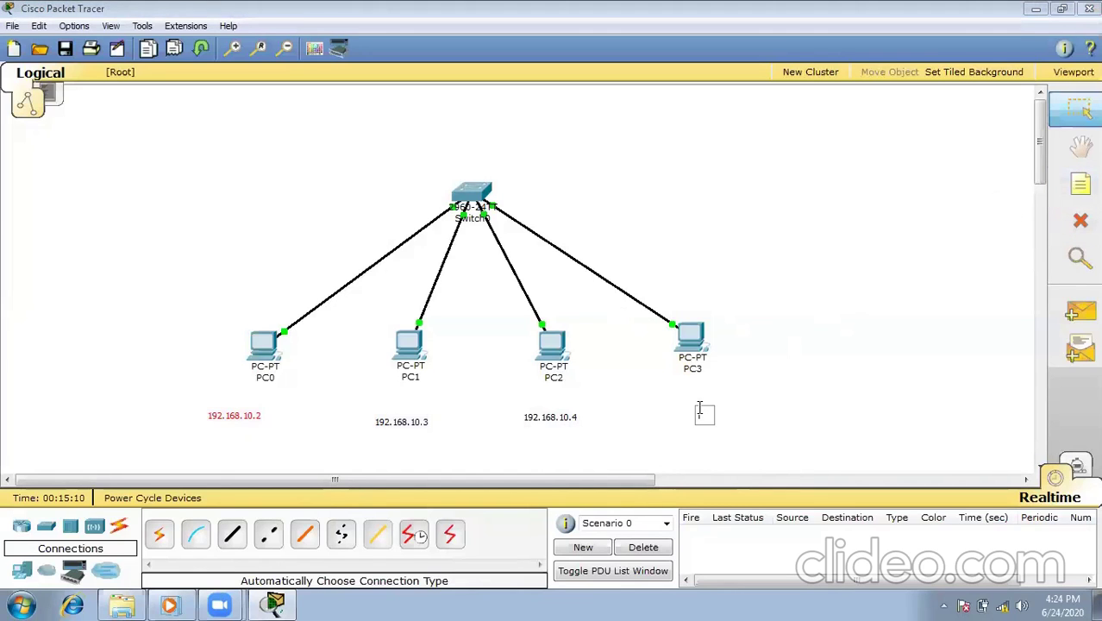
{"action": "type", "text": "192.168"}
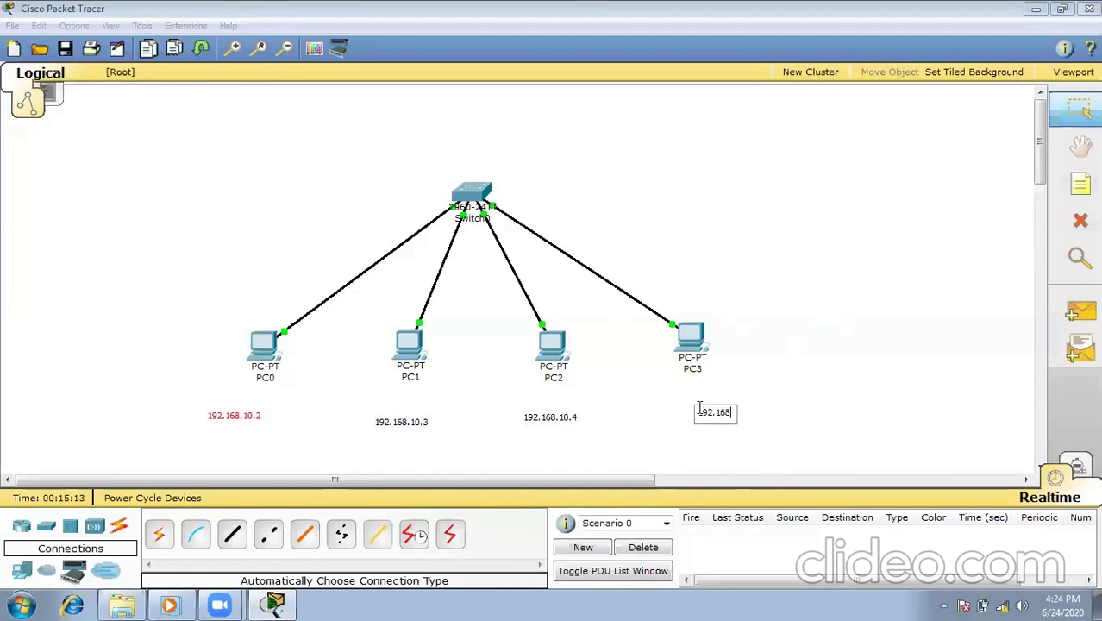
{"action": "type", "text": ".10.5"}
{"action": "left_click", "coordinate": [918, 262]}
- Open PC0's command prompt and run ipconfig to display its IP settings
{"action": "left_click", "coordinate": [271, 345]}
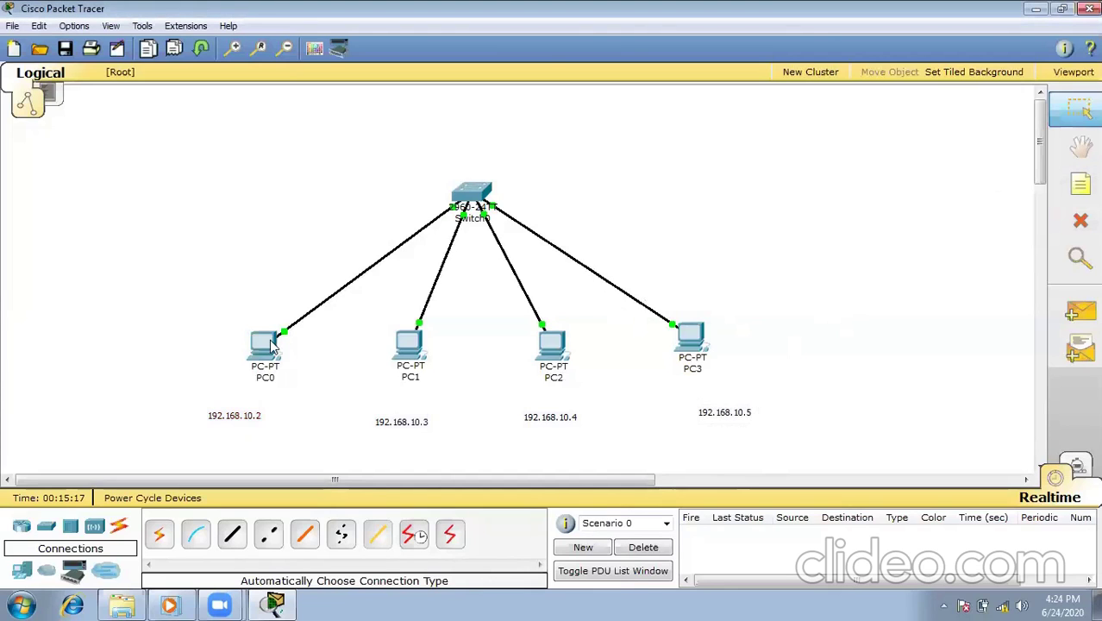
{"action": "left_click", "coordinate": [271, 345]}
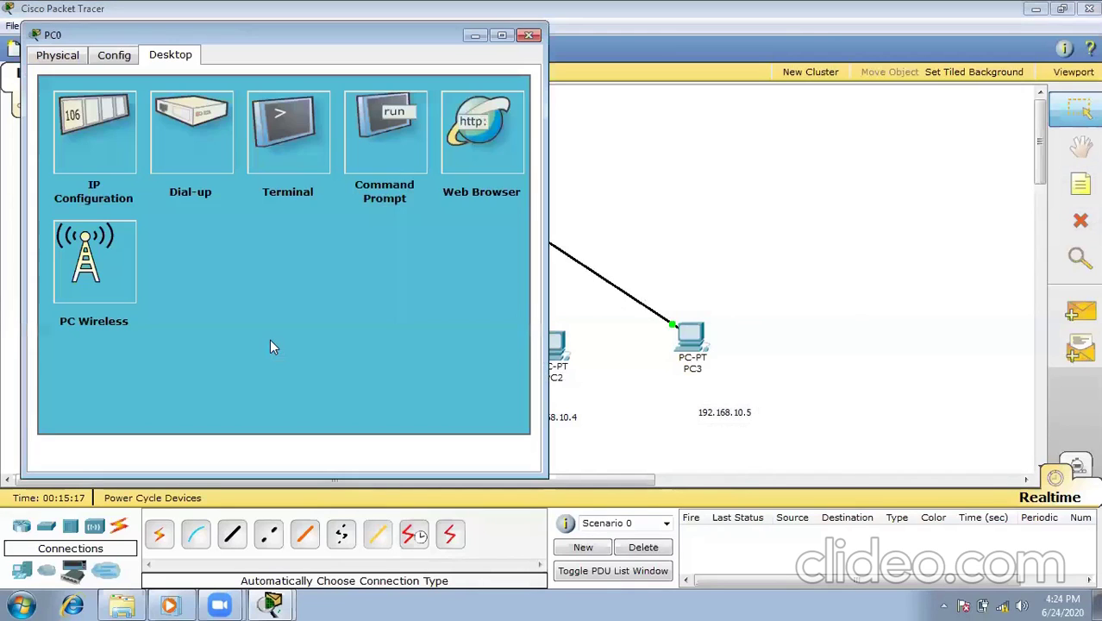
{"action": "left_click", "coordinate": [361, 128]}
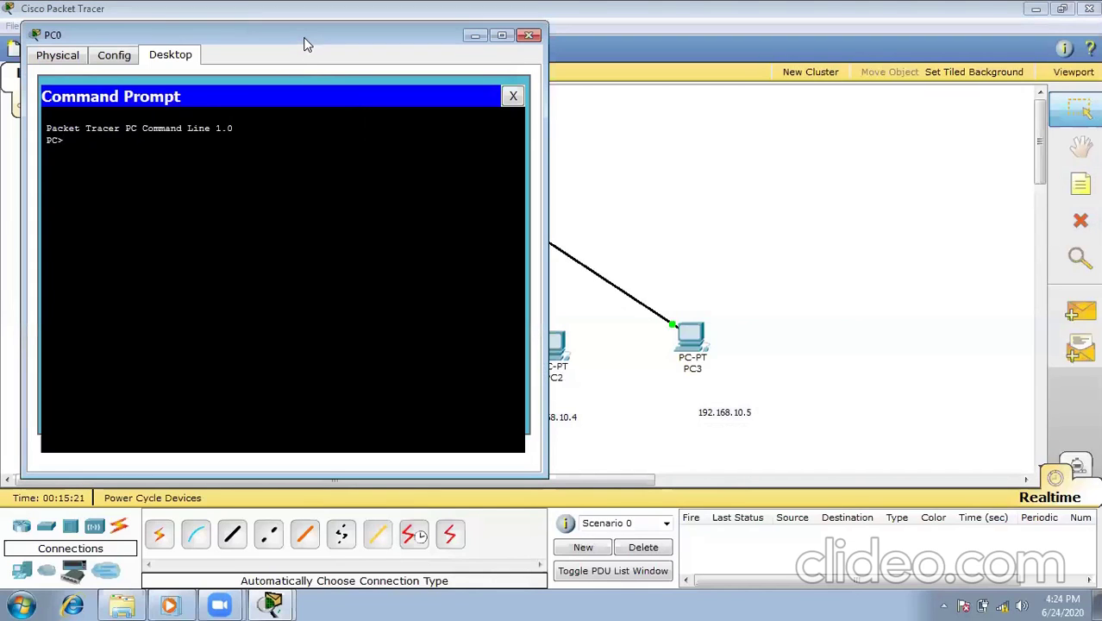
{"action": "left_click_drag", "start_coordinate": [304, 43], "coordinate": [798, 108]}
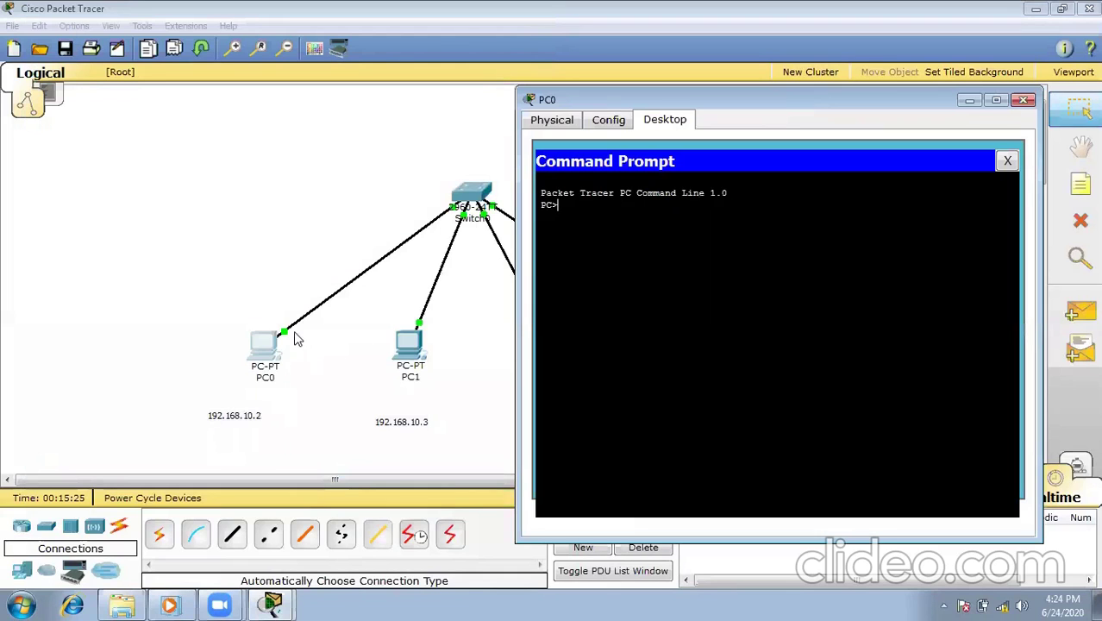
{"action": "left_click_drag", "start_coordinate": [556, 101], "coordinate": [240, 77]}
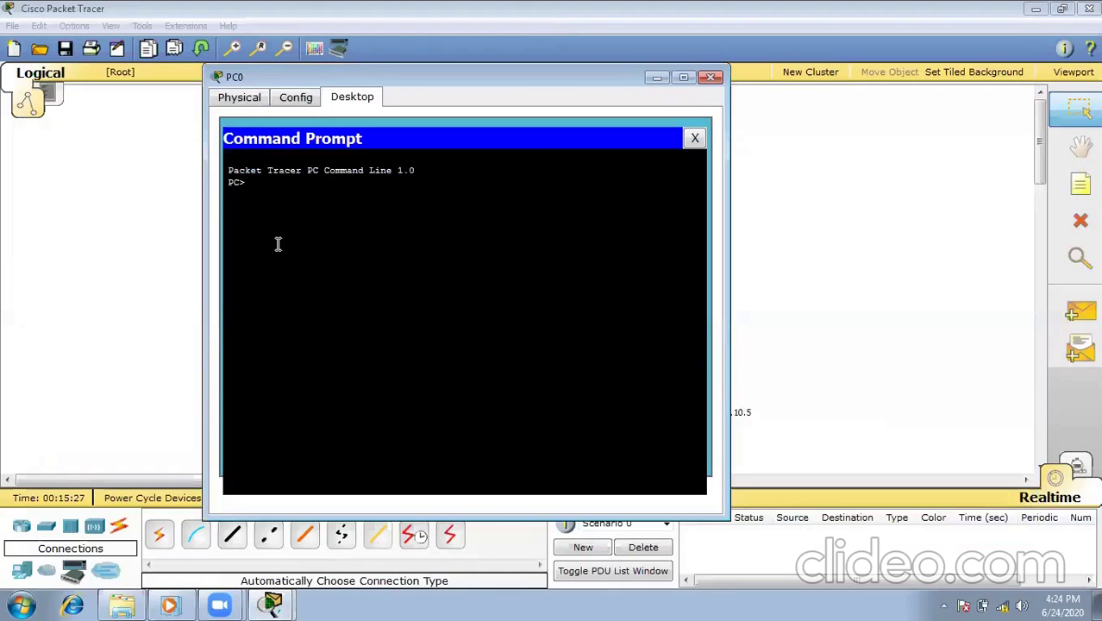
{"action": "type", "text": "ipconfig"}
{"action": "key", "text": "Return"}
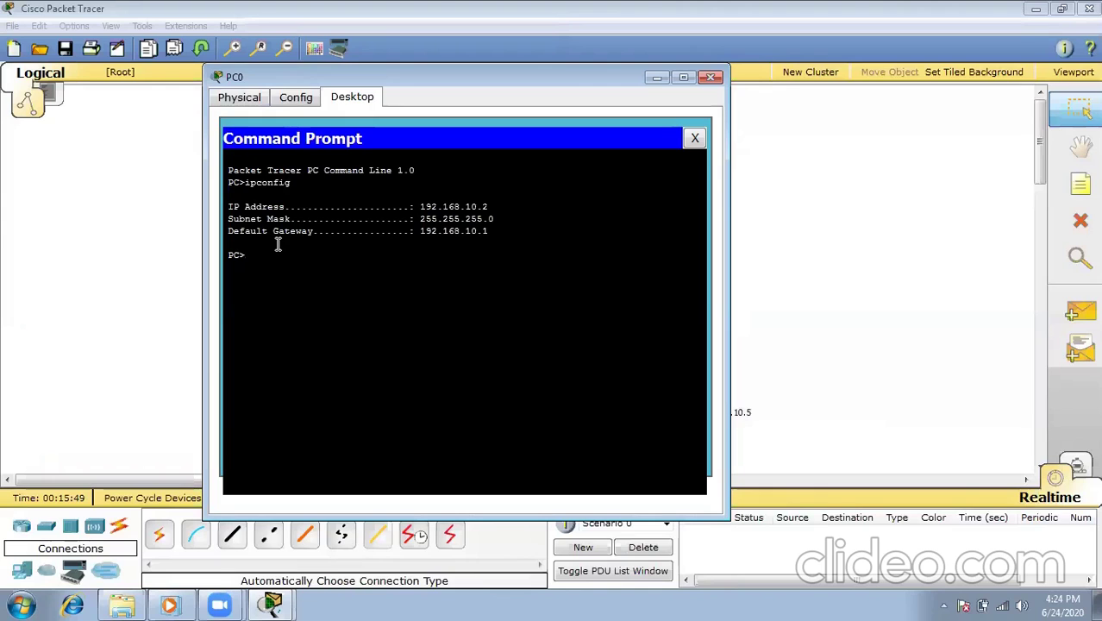
- Ping 192.168.10.3 from PC0's command prompt
{"action": "type", "text": "ing"}
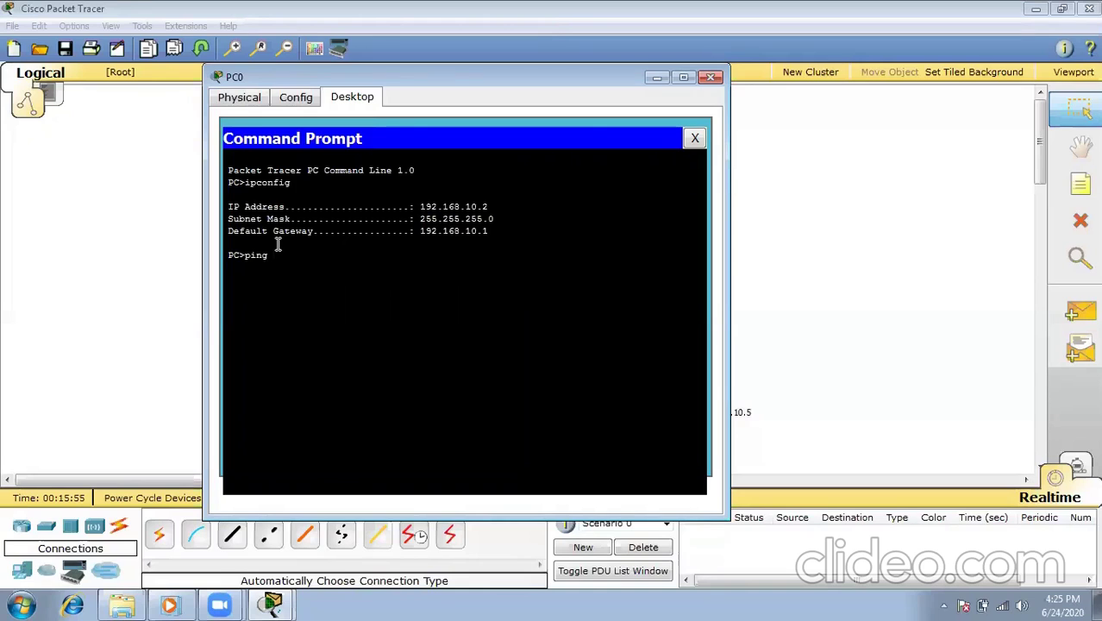
{"action": "type", "text": "192.168.10."}
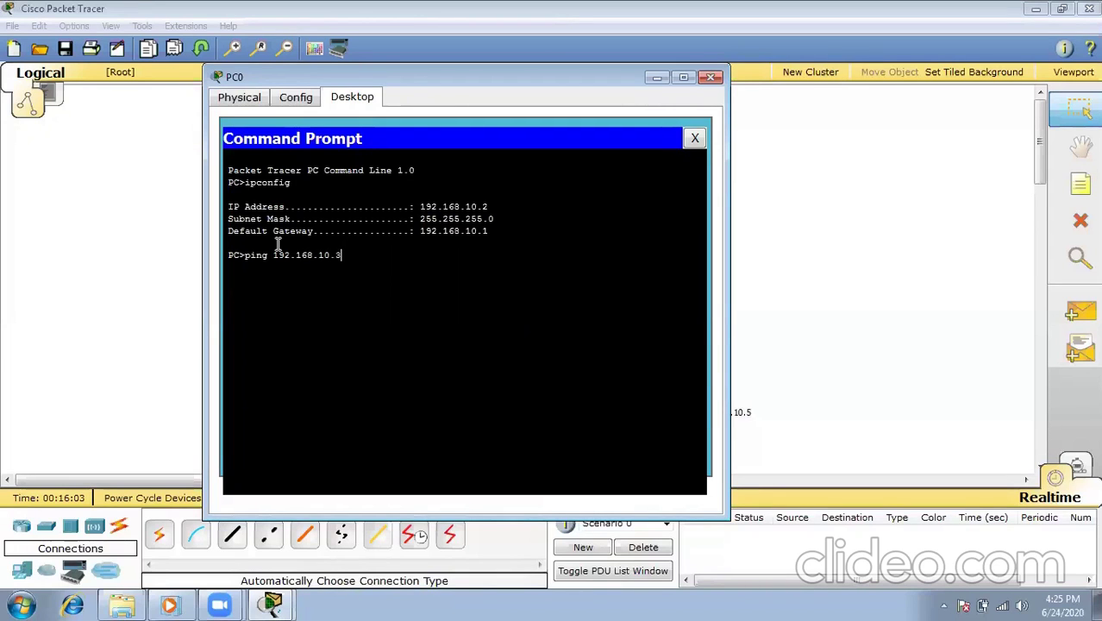
{"action": "type", "text": "3"}
{"action": "key", "text": "Return"}
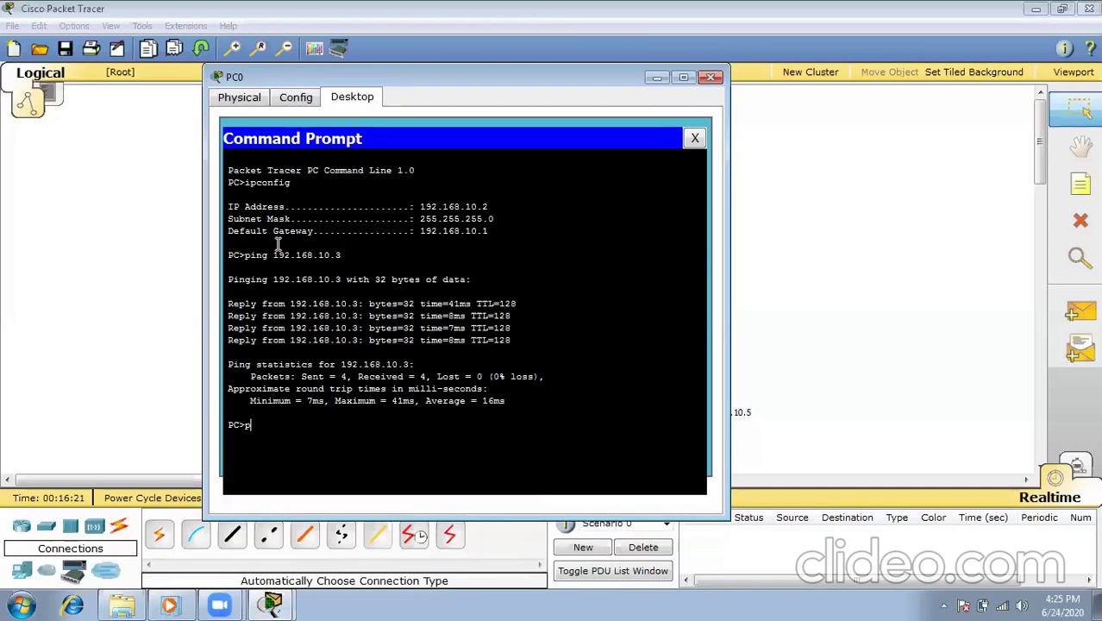
- Ping 192.168.10.4 from PC0's command prompt and close the PC0 window
{"action": "type", "text": "ng 192.168.10.4"}
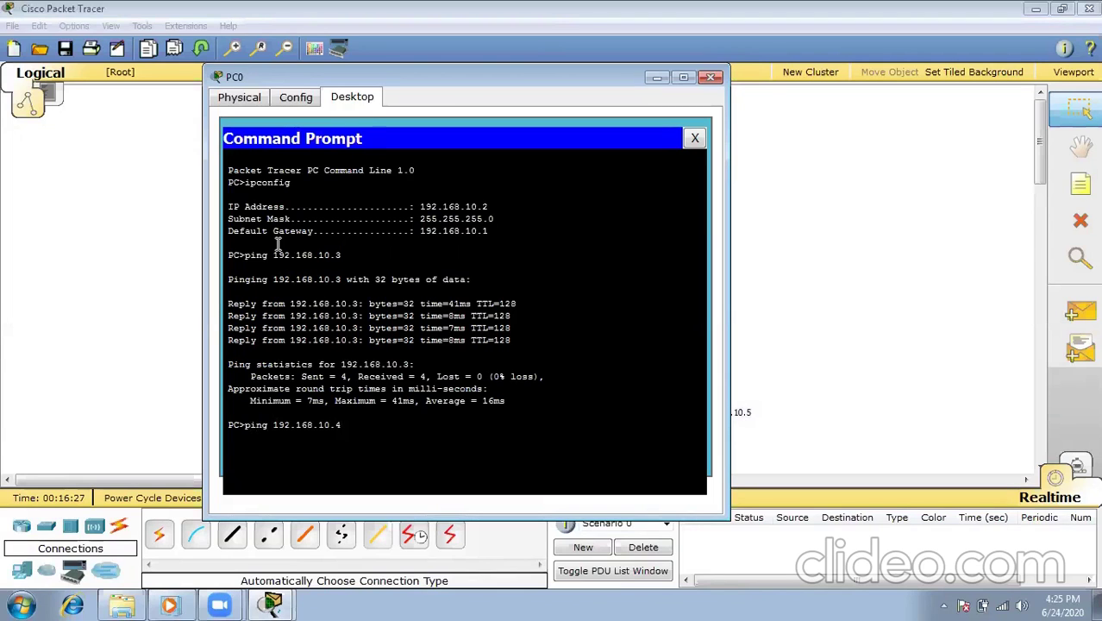
{"action": "key", "text": "Return"}
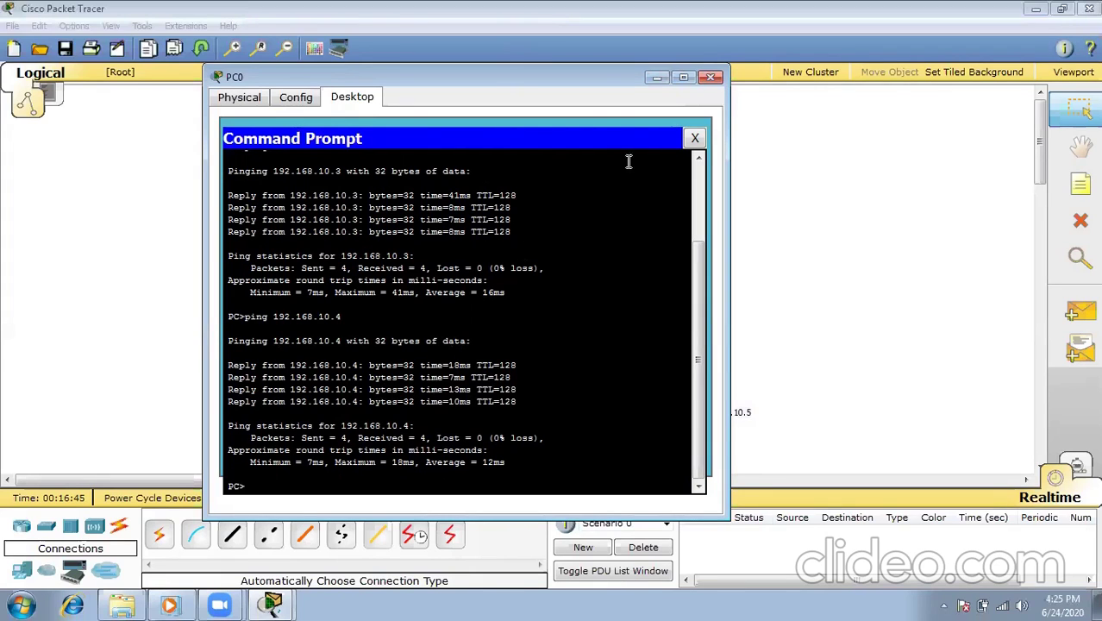
{"action": "left_click", "coordinate": [710, 78]}
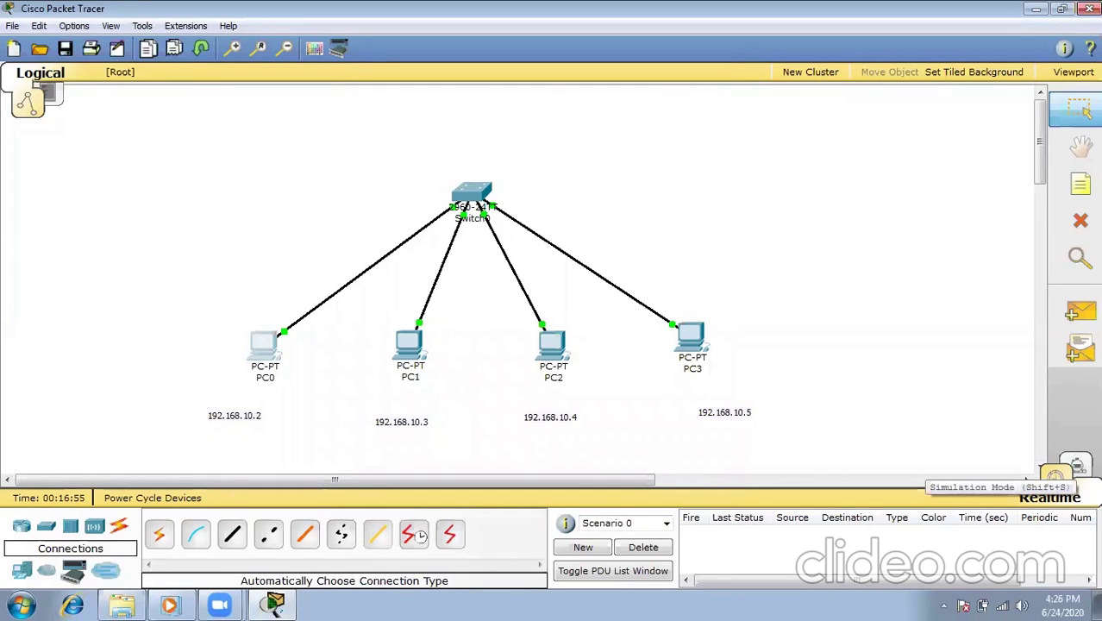
- Auto capture the network's background traffic in Simulation mode, then close the event list and return to Realtime mode
{"action": "left_click", "coordinate": [1055, 473]}
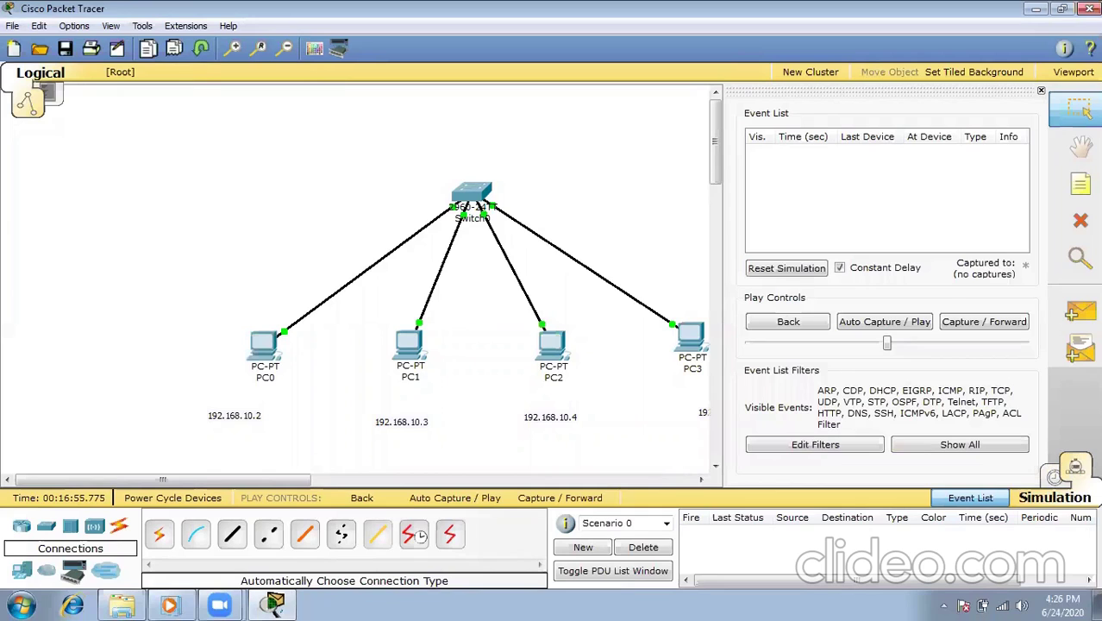
{"action": "left_click", "coordinate": [880, 324]}
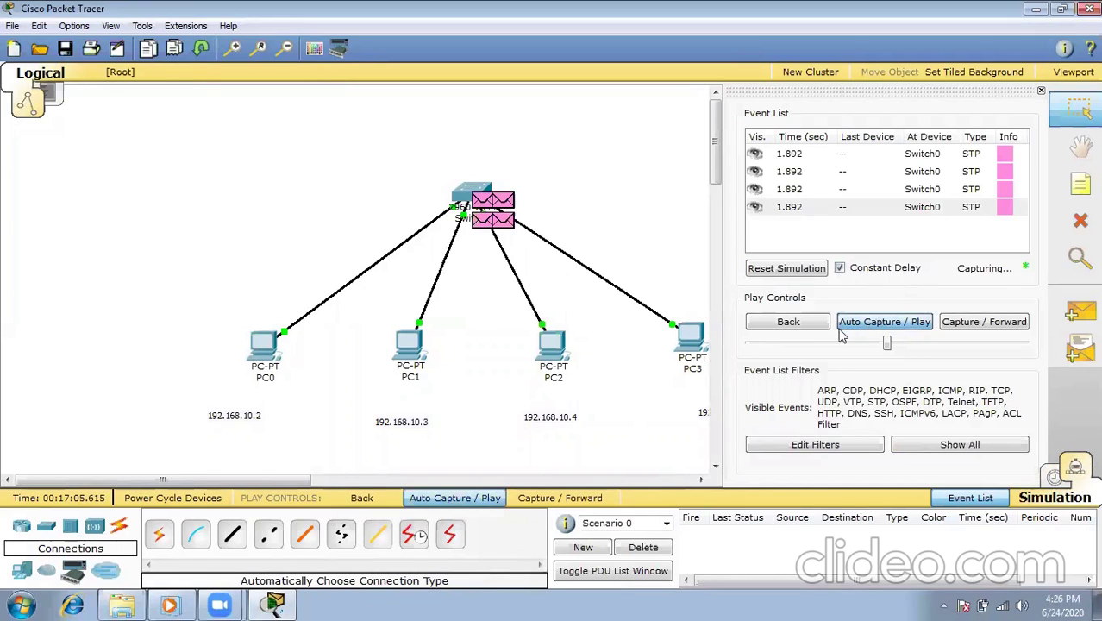
{"action": "left_click", "coordinate": [868, 326]}
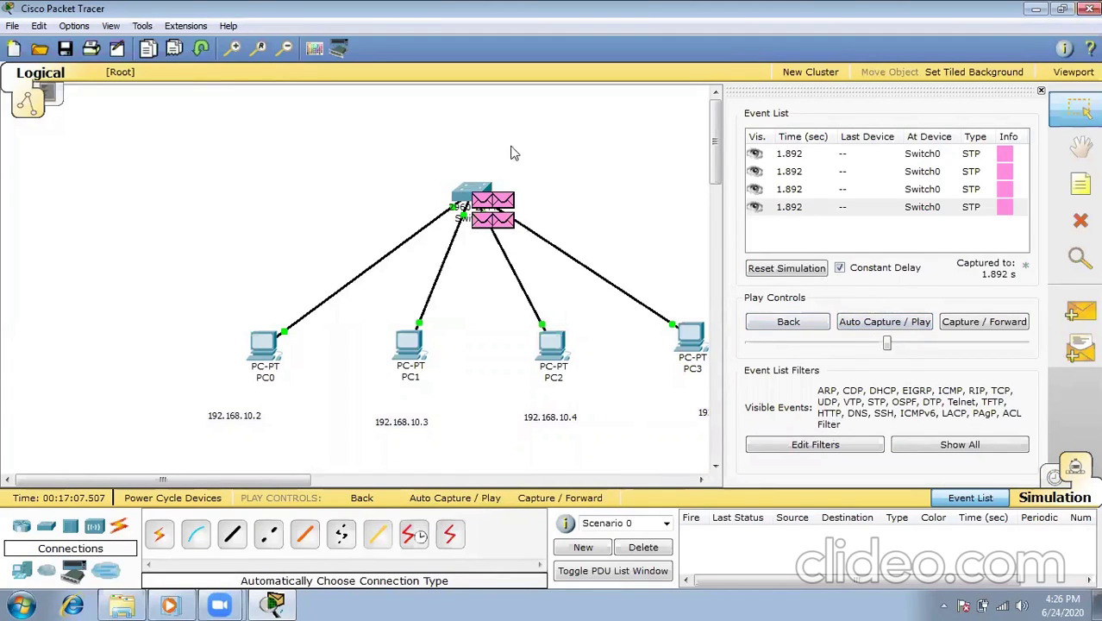
{"action": "left_click", "coordinate": [788, 322]}
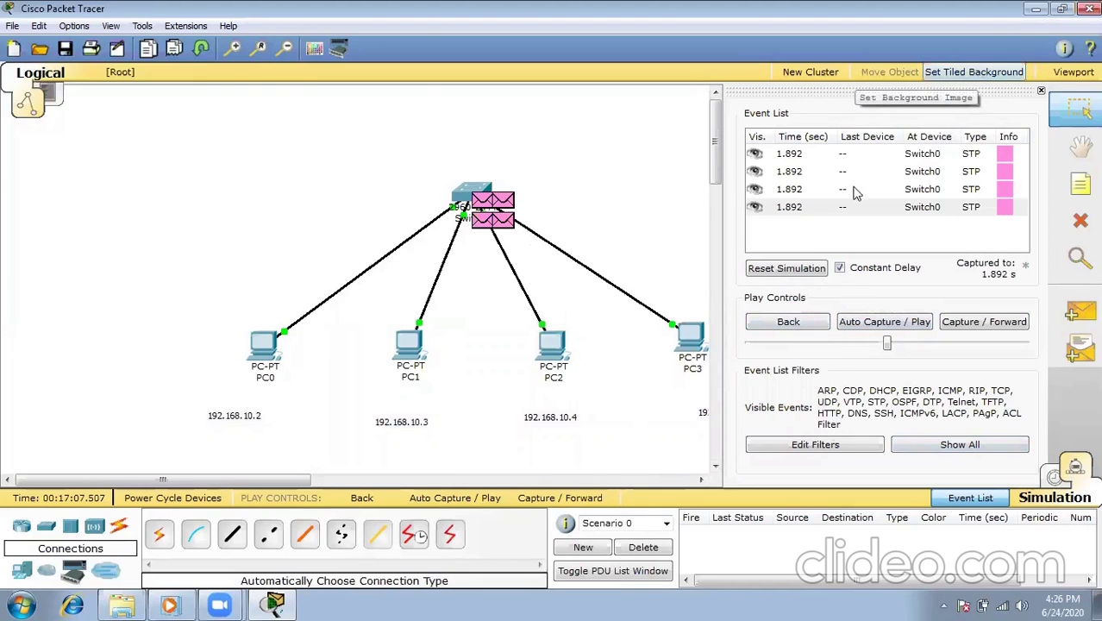
{"action": "left_click", "coordinate": [852, 323]}
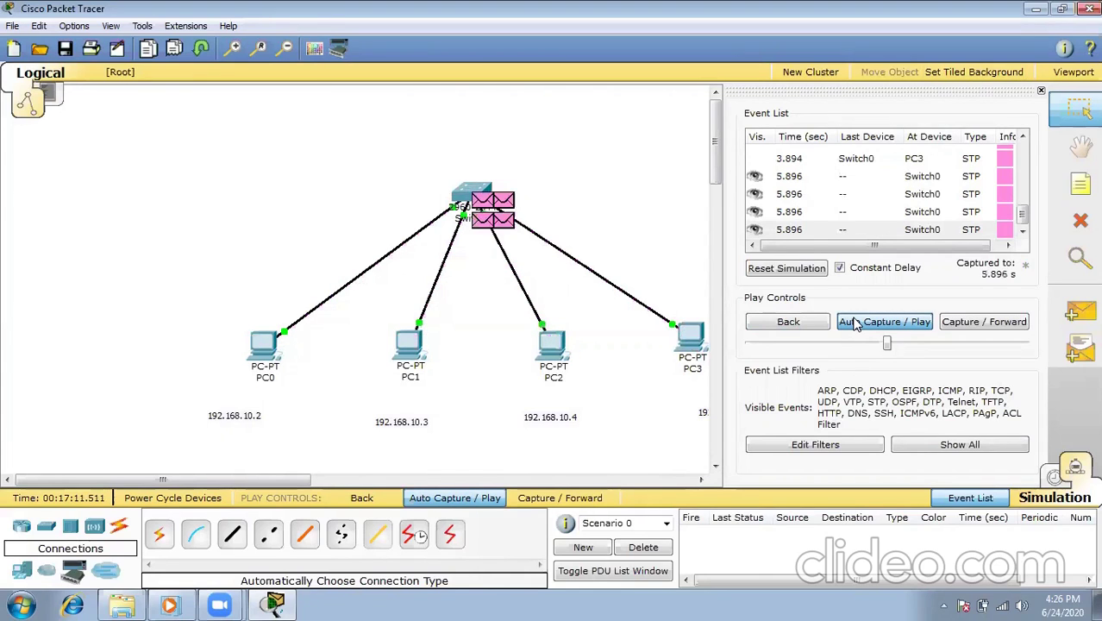
{"action": "left_click", "coordinate": [1040, 92]}
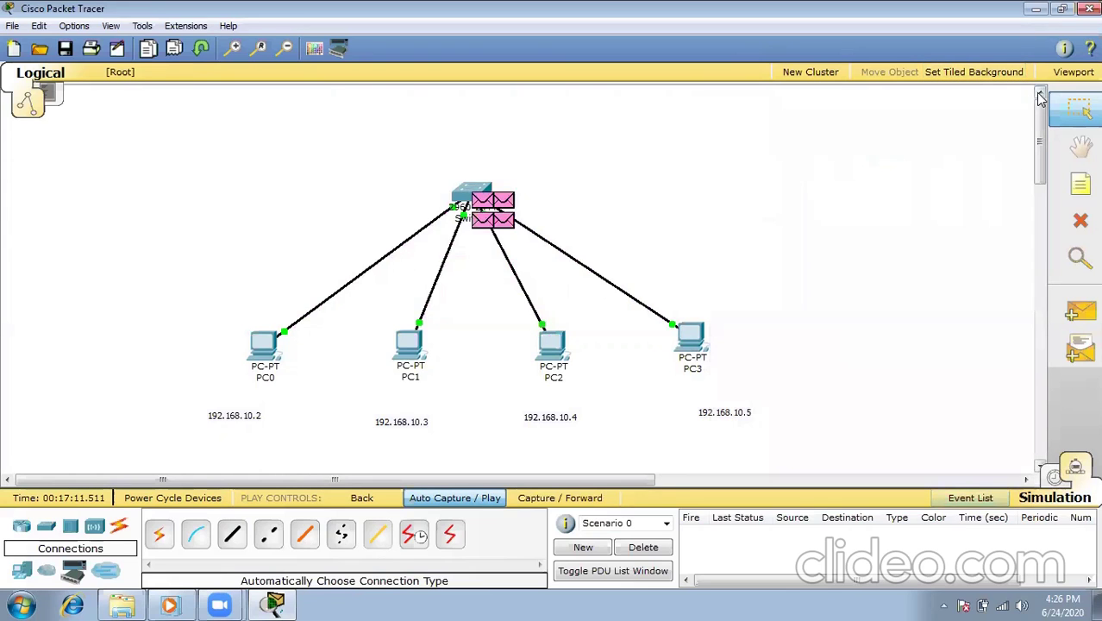
{"action": "left_click", "coordinate": [1057, 478]}
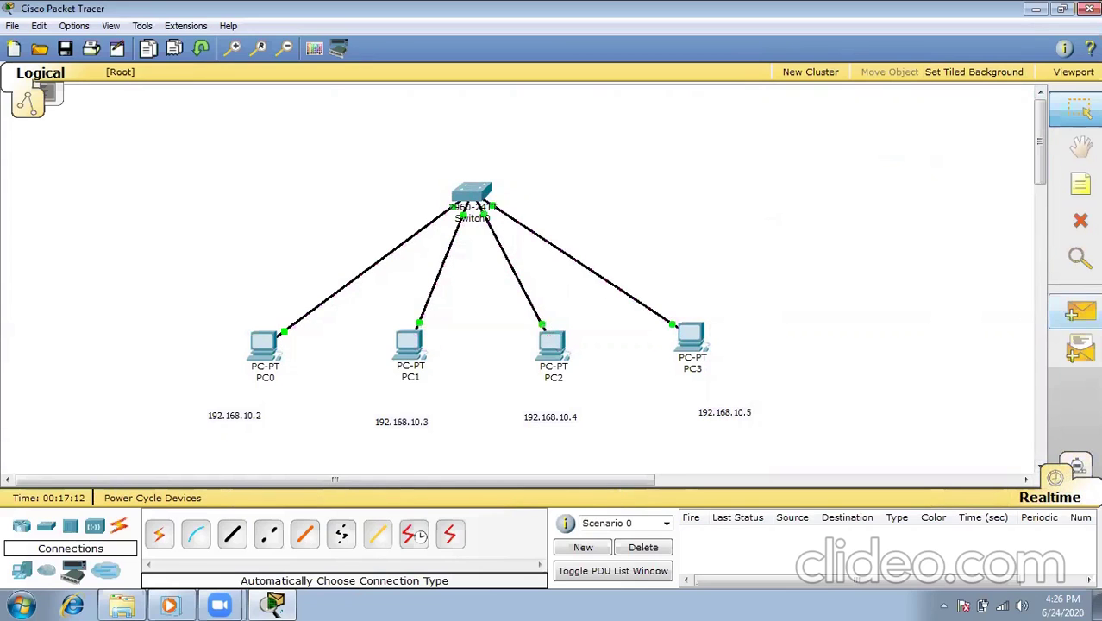
- Send a simple PDU from PC0 to PC3
{"action": "left_click", "coordinate": [1075, 313]}
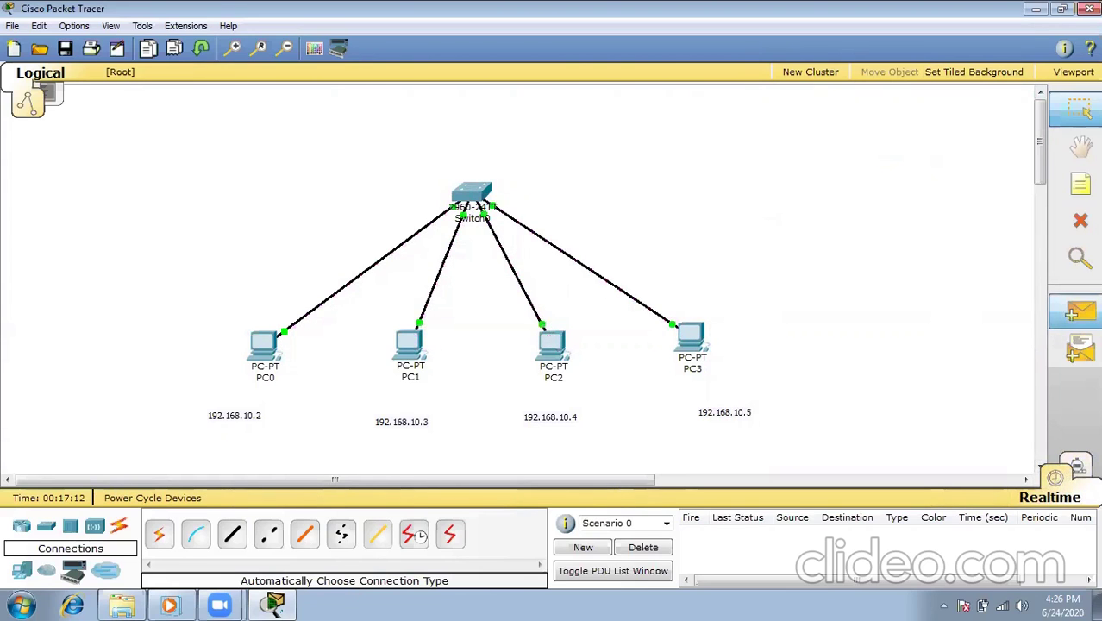
{"action": "left_click", "coordinate": [266, 348]}
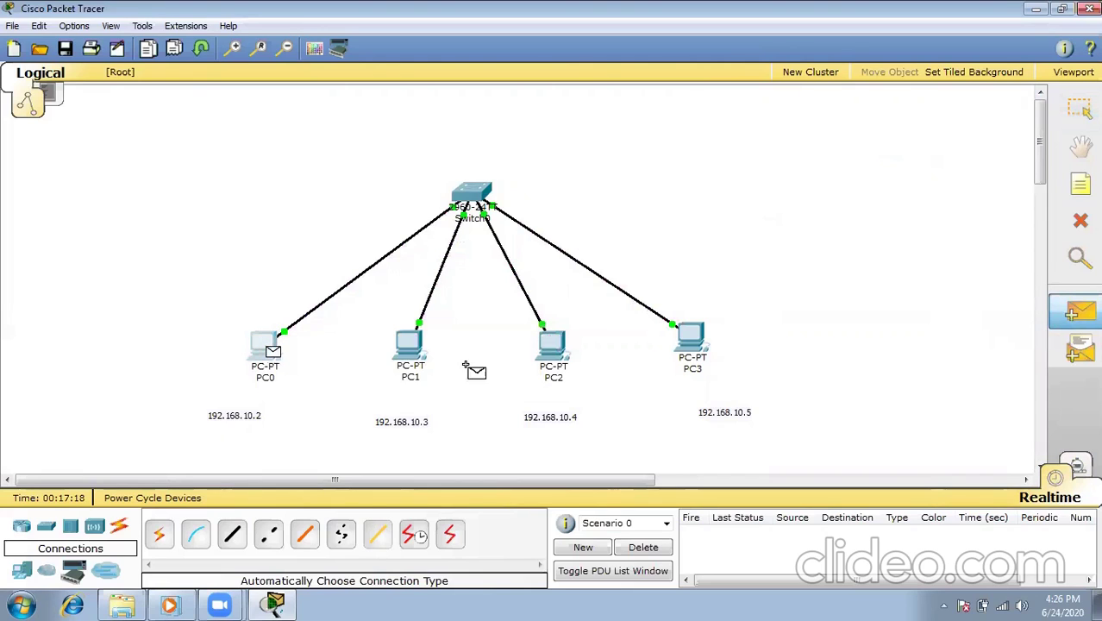
{"action": "left_click", "coordinate": [691, 347]}
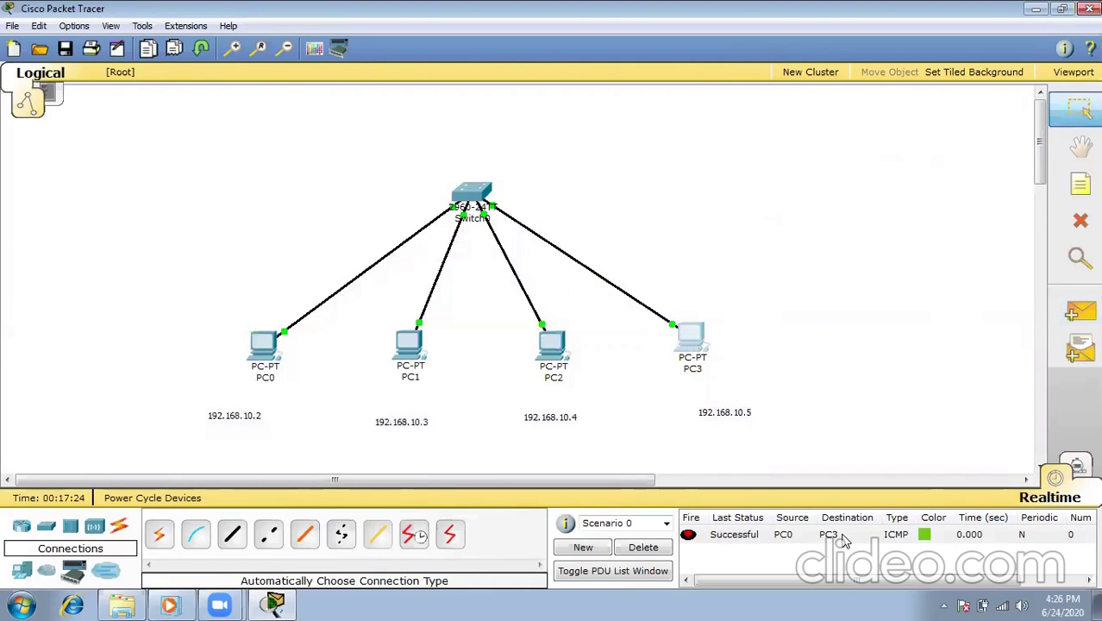
- Play the PC0-to-PC3 message in Simulation mode with auto capture and return to Realtime mode
{"action": "left_click", "coordinate": [1074, 466]}
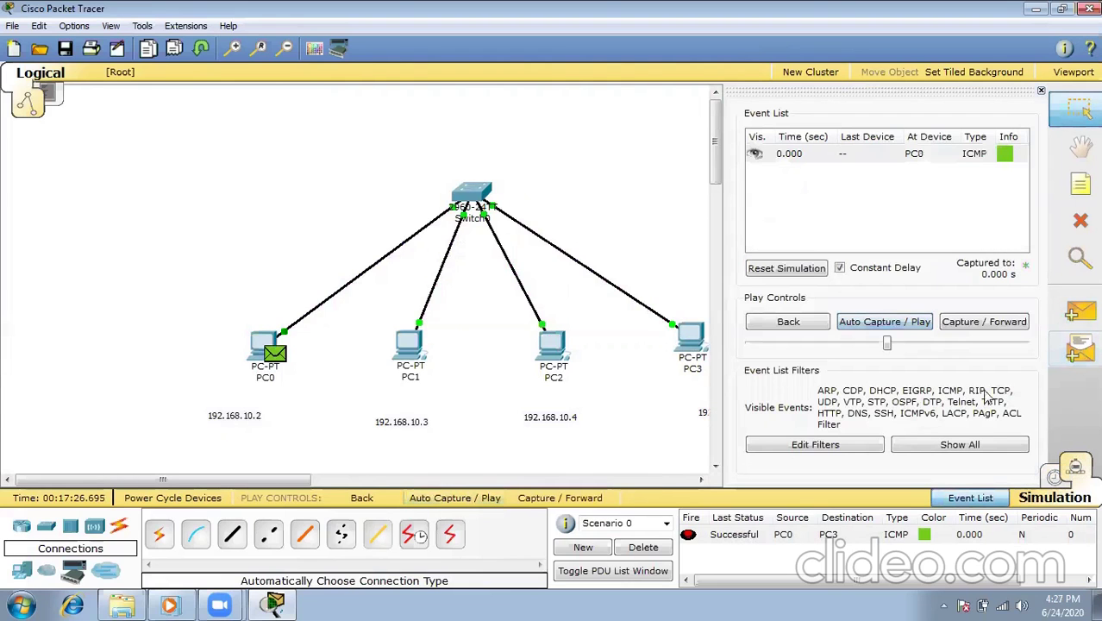
{"action": "left_click", "coordinate": [866, 325]}
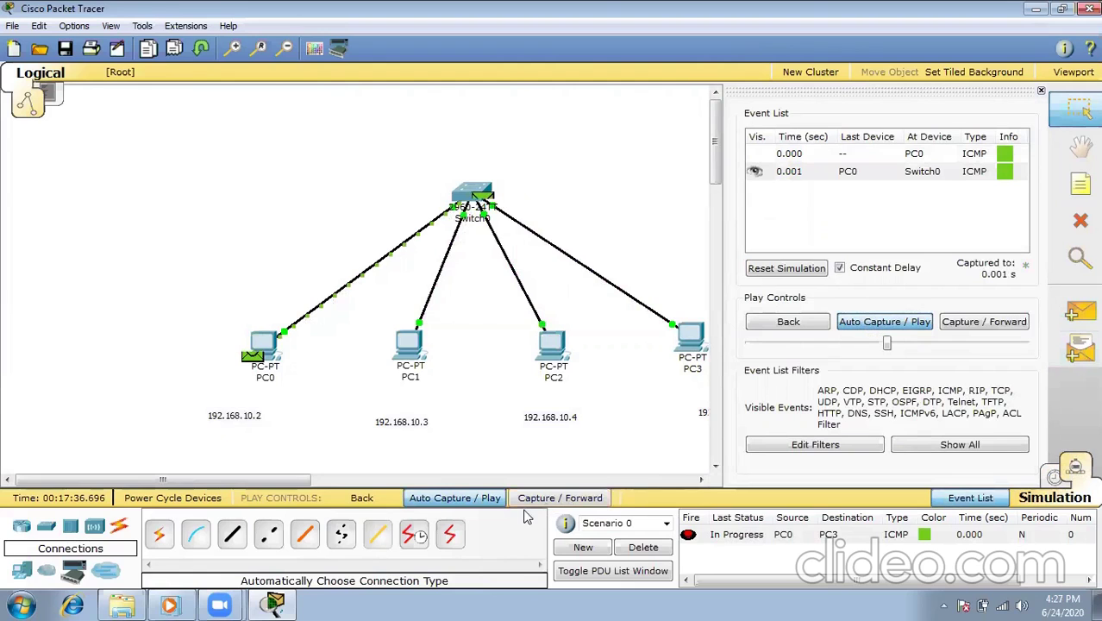
{"action": "left_click_drag", "start_coordinate": [302, 480], "coordinate": [331, 479]}
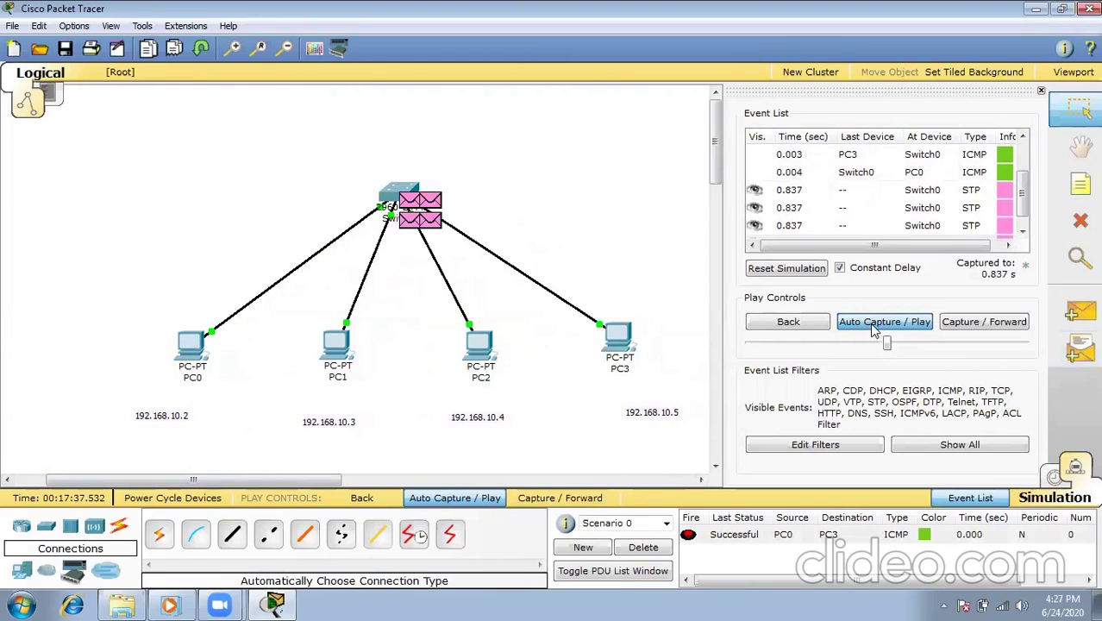
{"action": "left_click", "coordinate": [1040, 91]}
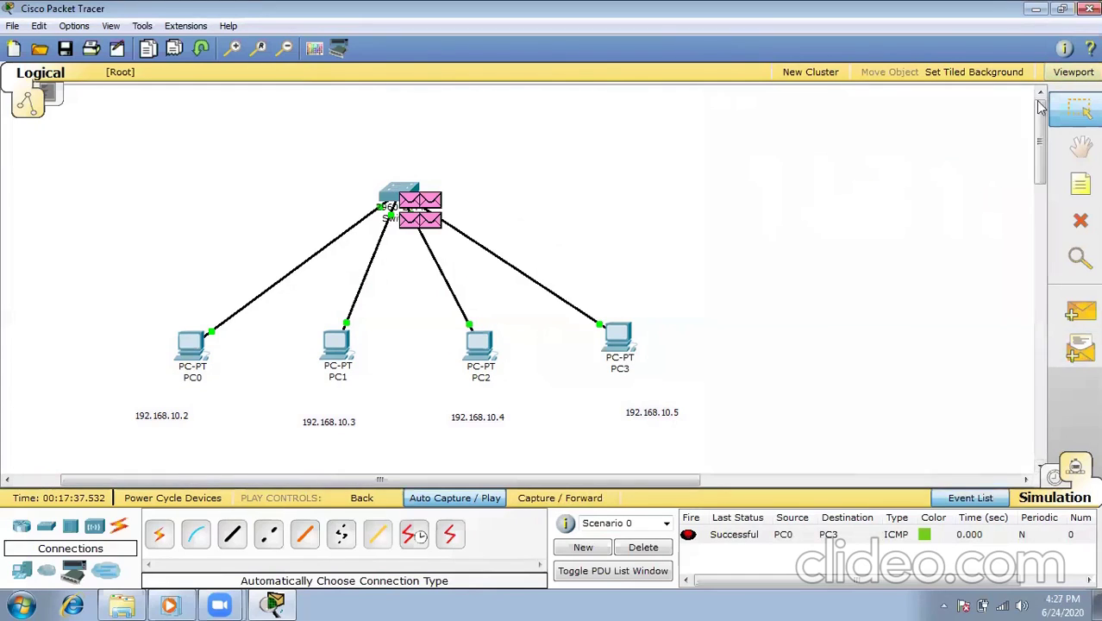
{"action": "left_click", "coordinate": [1053, 478]}
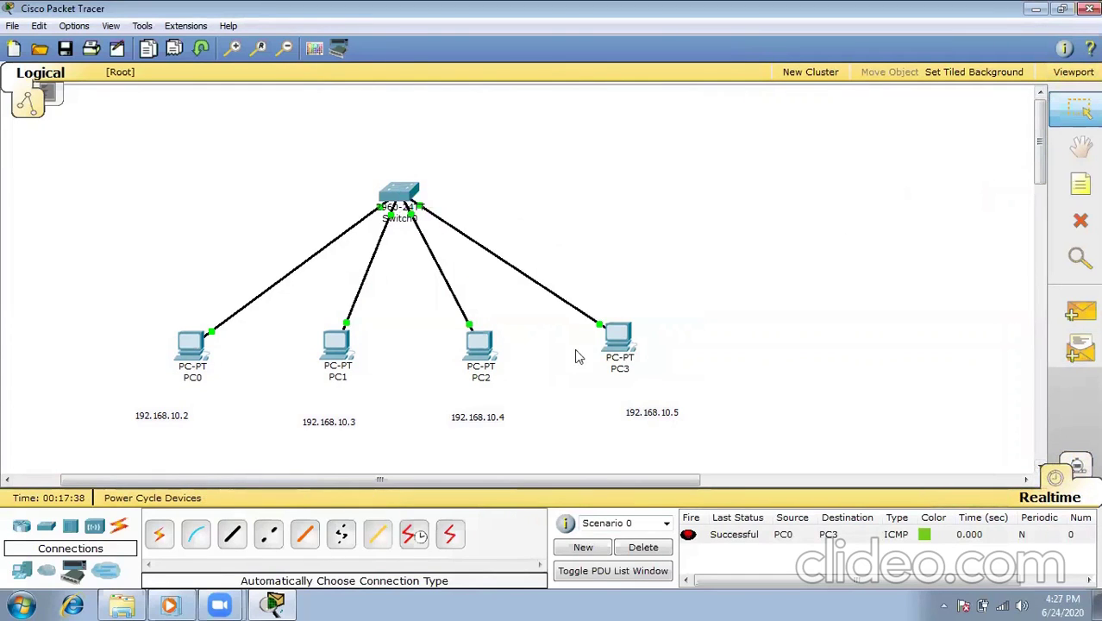
- Send a simple PDU from PC1 to PC3
{"action": "left_click", "coordinate": [1077, 316]}
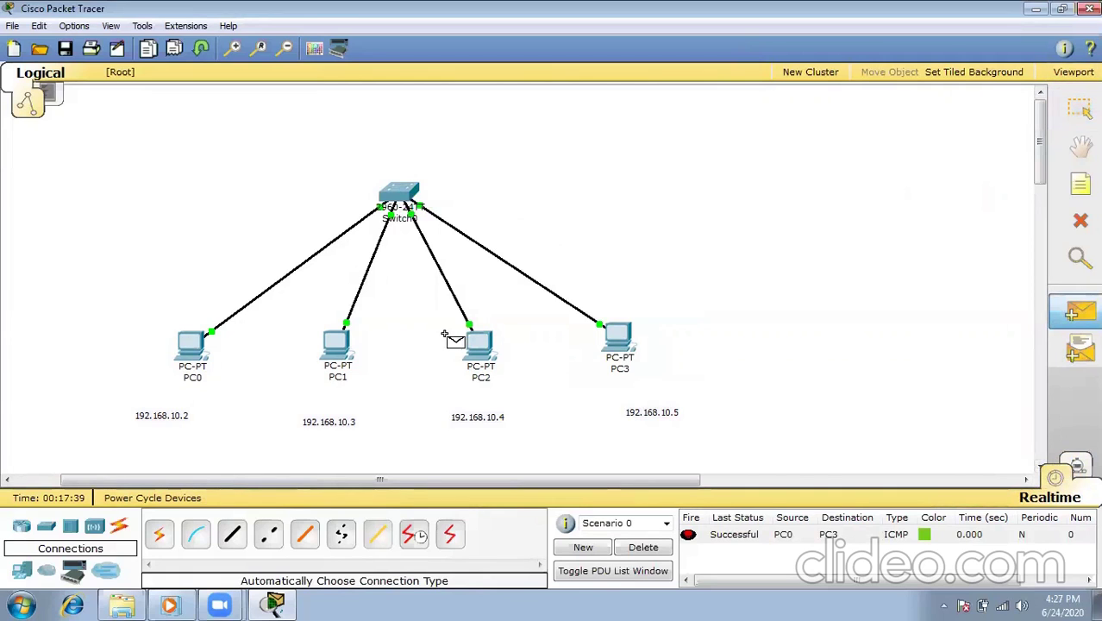
{"action": "left_click", "coordinate": [336, 347]}
{"action": "left_click", "coordinate": [616, 342]}
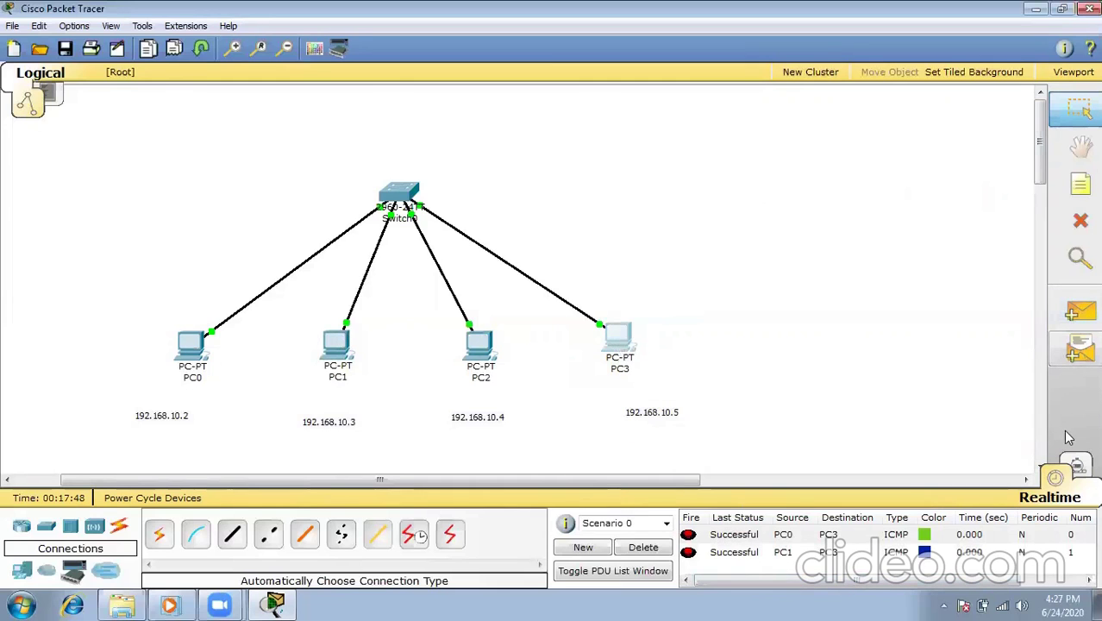
- Auto capture both messages in Simulation mode, inspecting the OSI layer details of the PC1-to-PC3 PDU at Switch0 before returning to Realtime mode
{"action": "left_click", "coordinate": [1076, 467]}
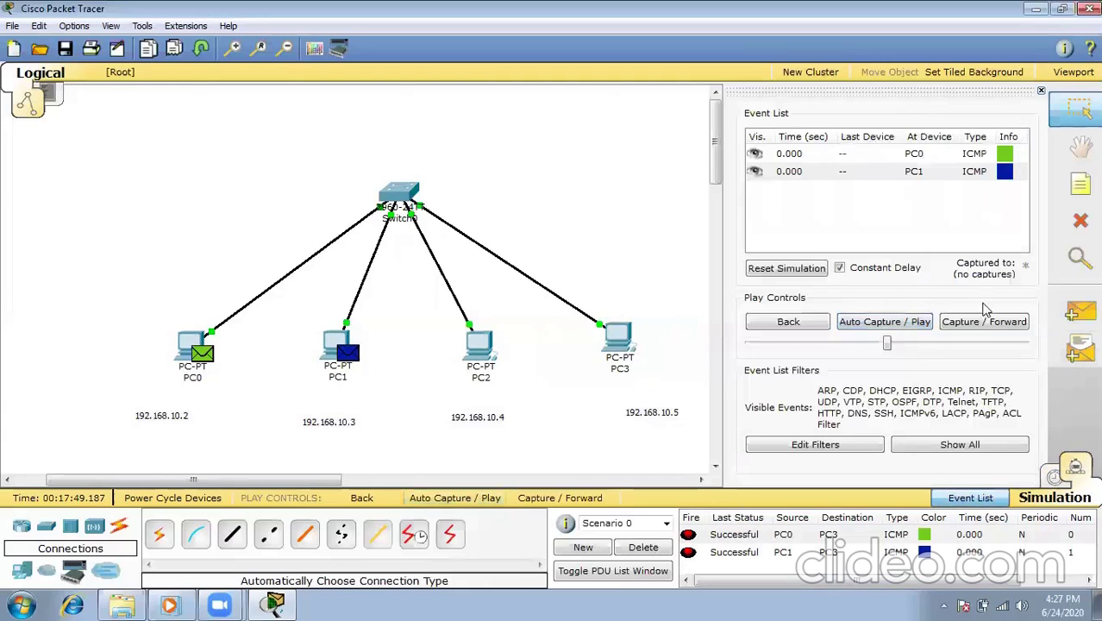
{"action": "left_click", "coordinate": [897, 324]}
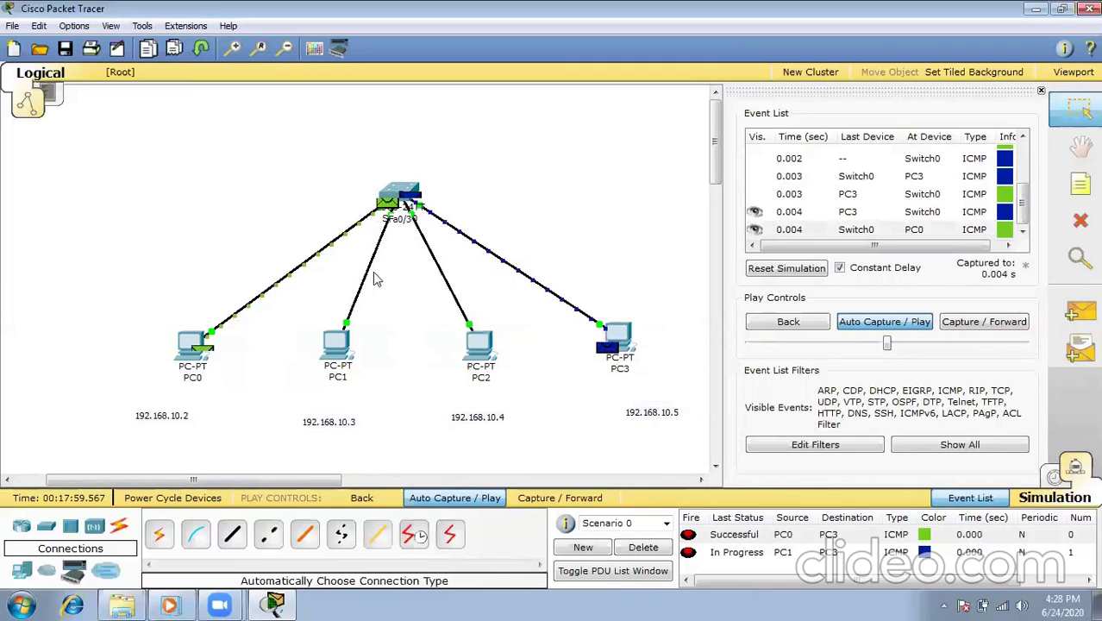
{"action": "left_click", "coordinate": [407, 202]}
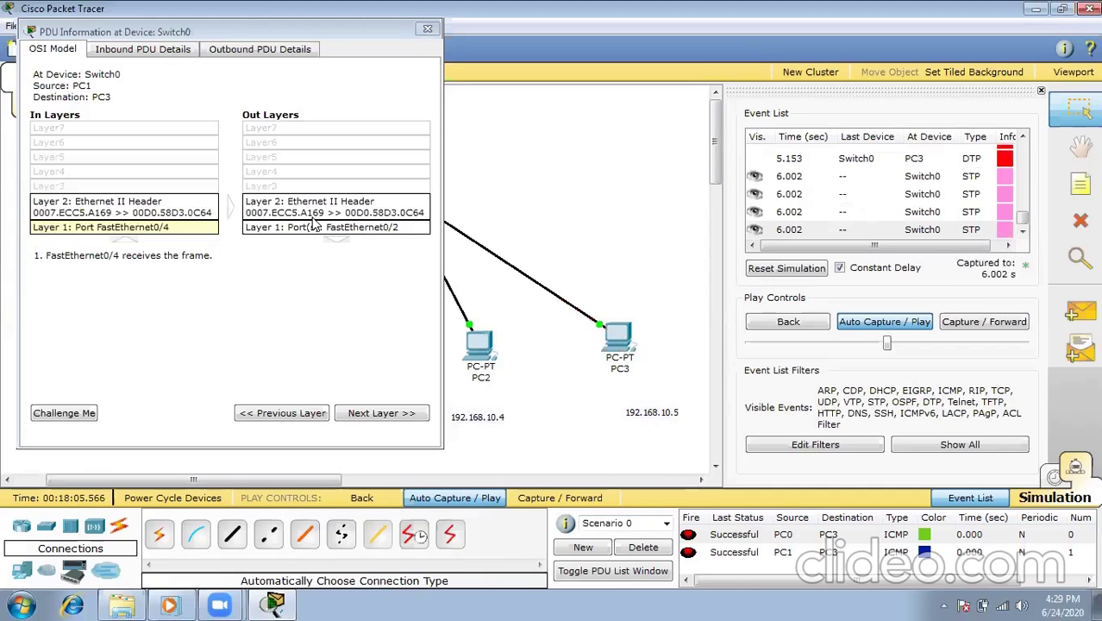
{"action": "left_click", "coordinate": [426, 28]}
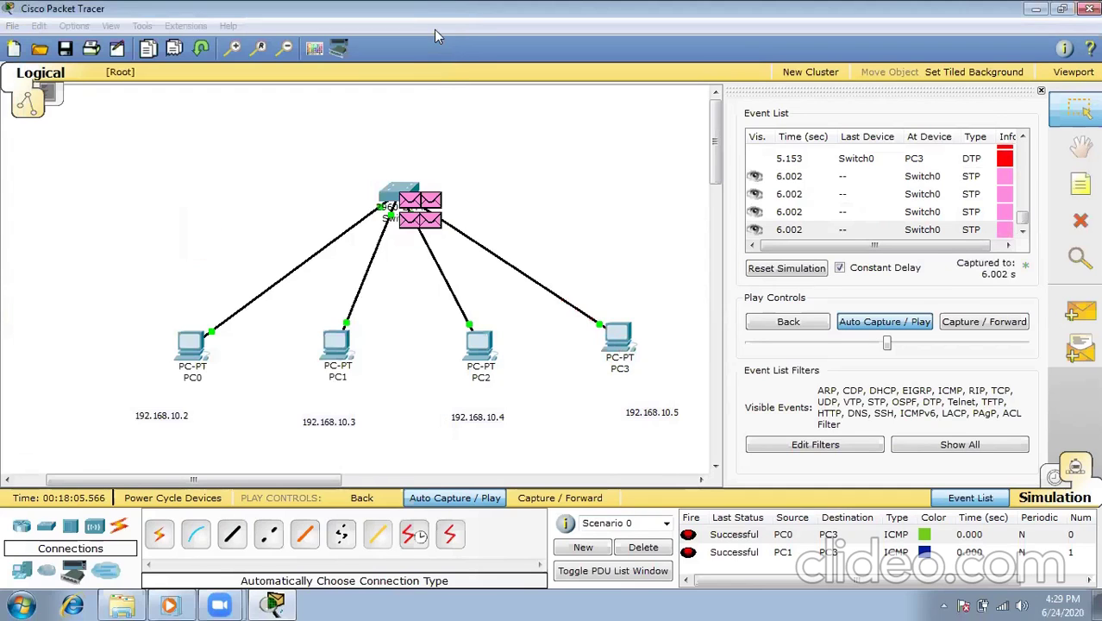
{"action": "left_click", "coordinate": [1053, 476]}
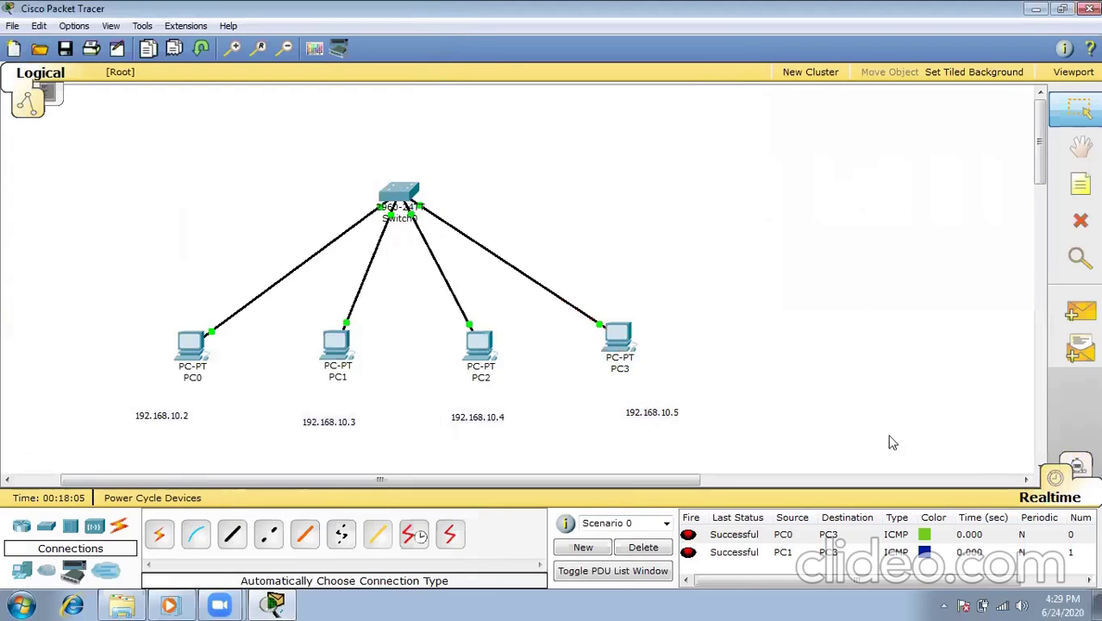
- Send a simple PDU from PC0 to PC2
{"action": "left_click", "coordinate": [1079, 312]}
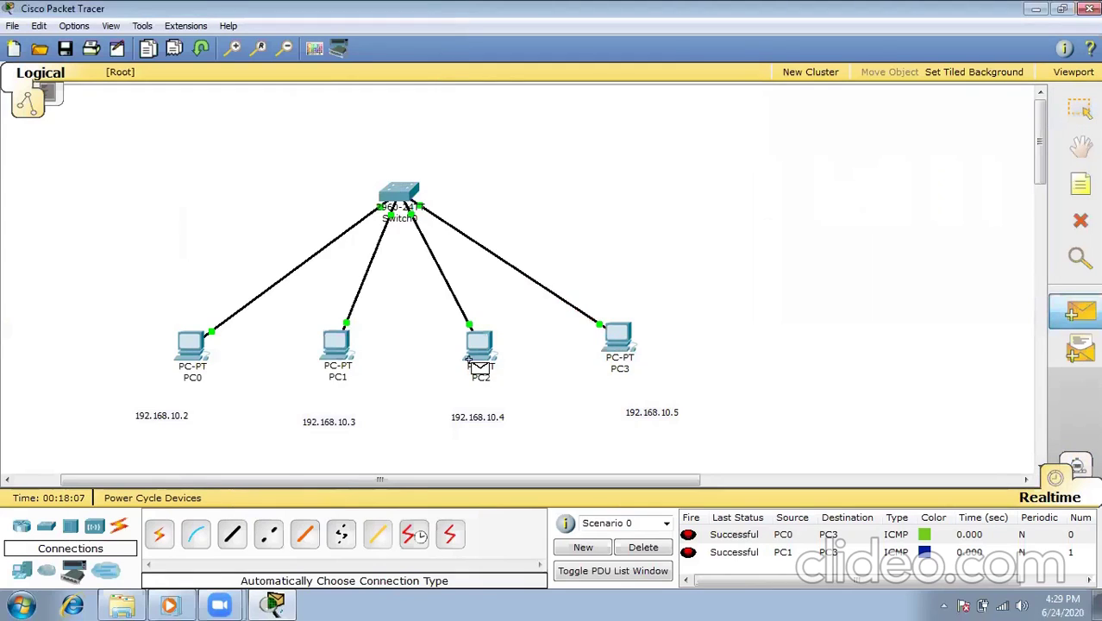
{"action": "left_click", "coordinate": [198, 343]}
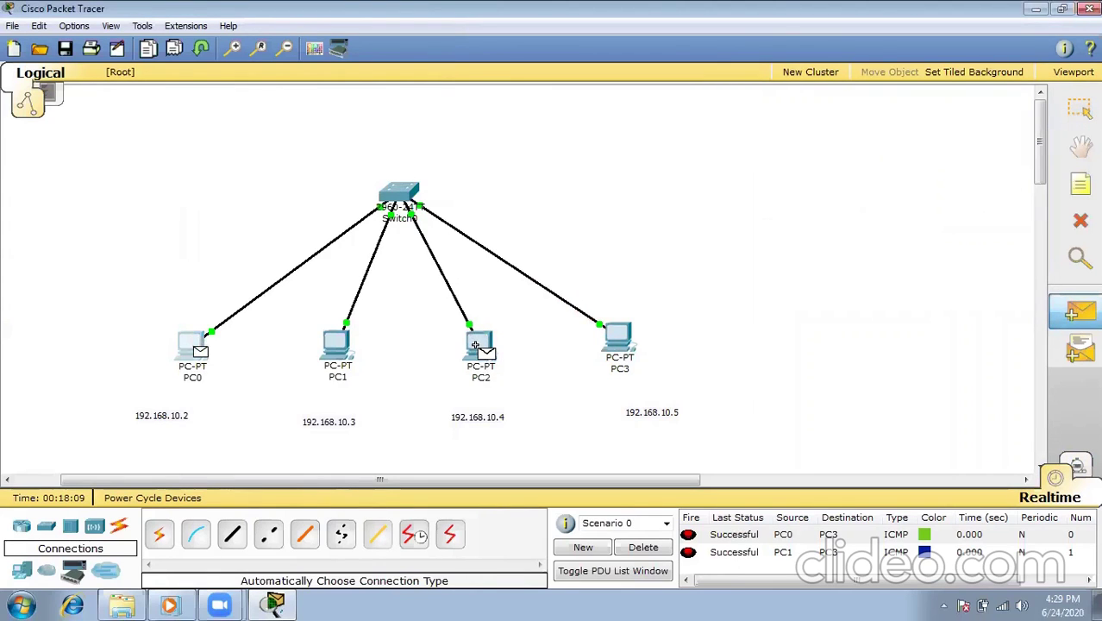
{"action": "left_click", "coordinate": [475, 345]}
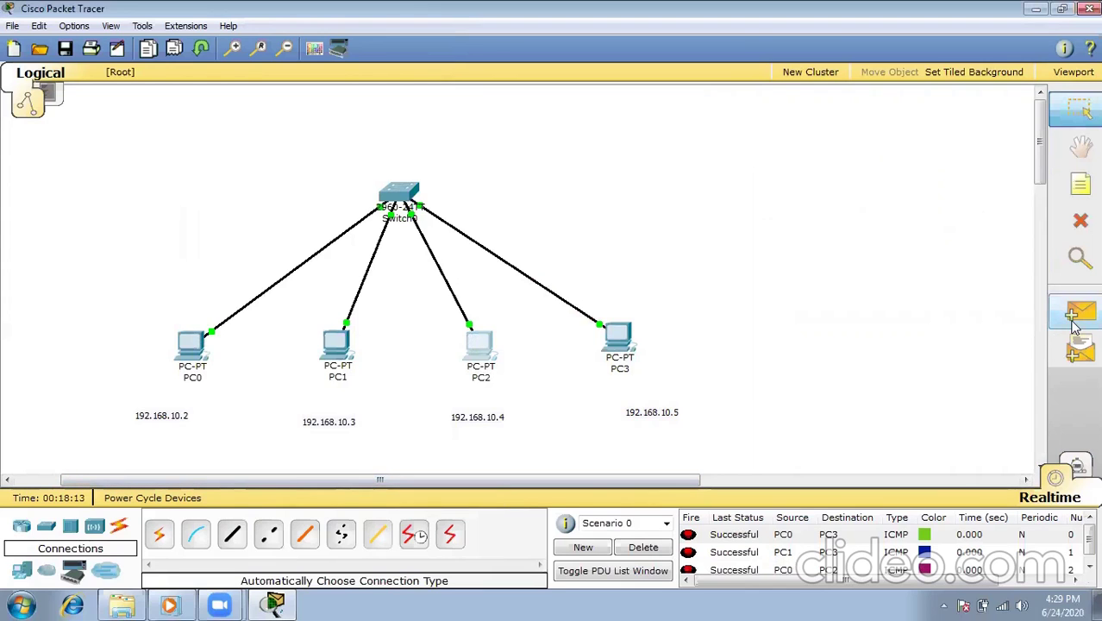
- Auto capture all three messages in Simulation mode, inspecting the PC1-to-PC3 PDU's OSI layers at Switch0 on both its outgoing and return trips
{"action": "left_click", "coordinate": [1075, 465]}
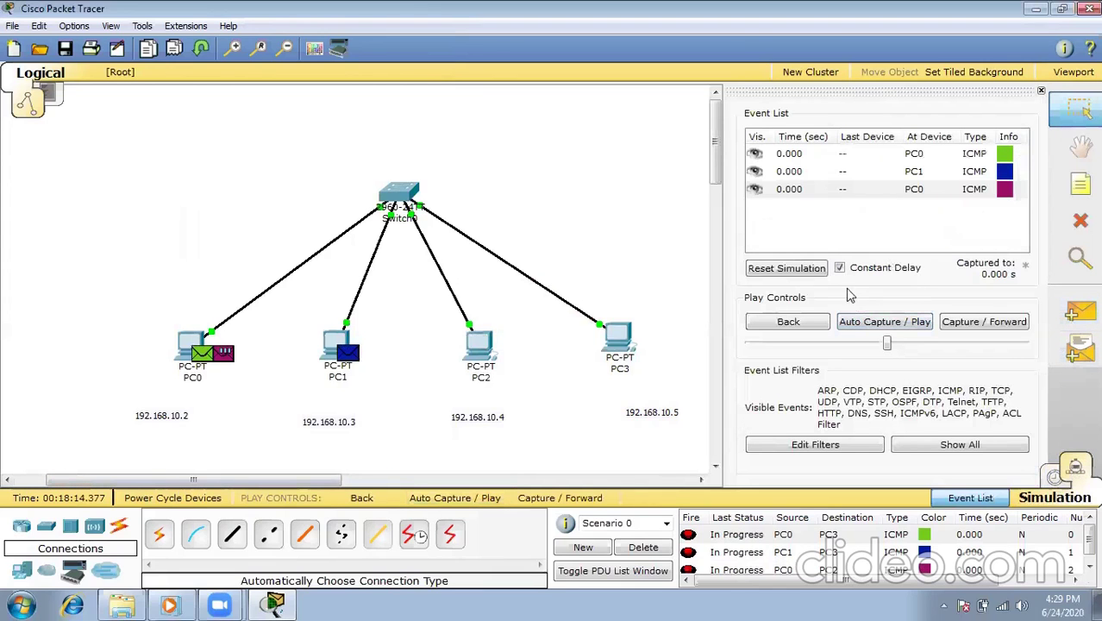
{"action": "left_click", "coordinate": [854, 324]}
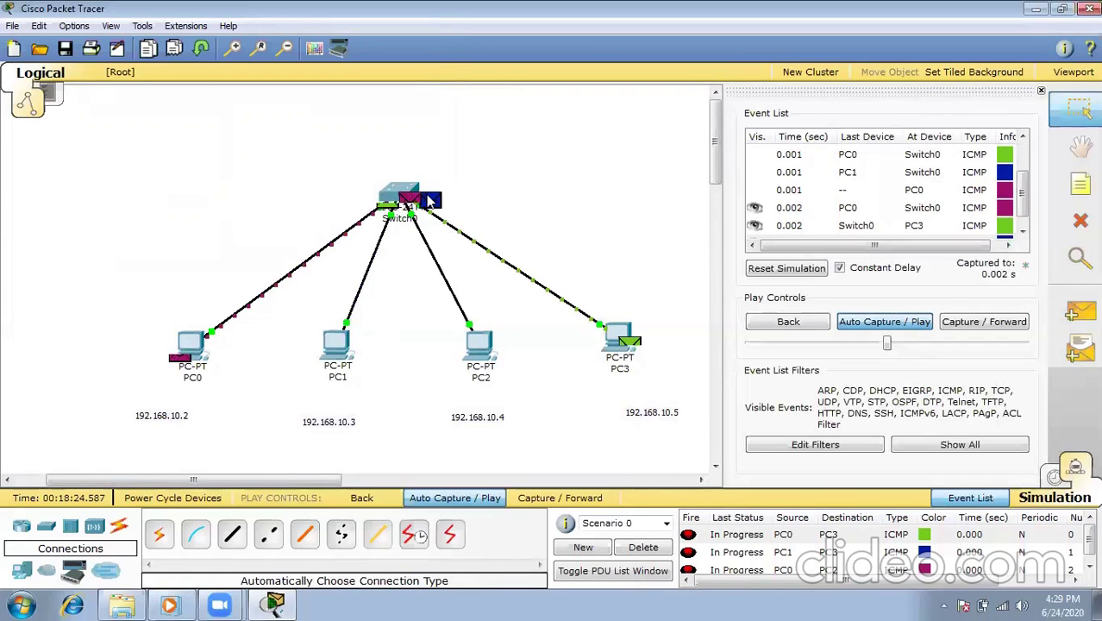
{"action": "left_click", "coordinate": [430, 201]}
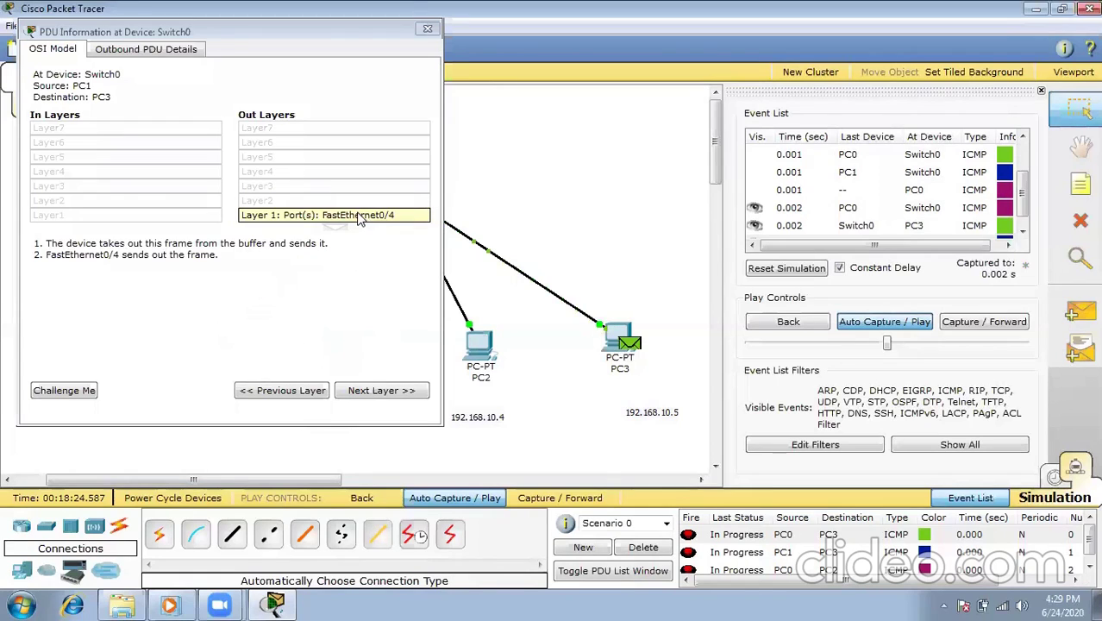
{"action": "left_click", "coordinate": [426, 29]}
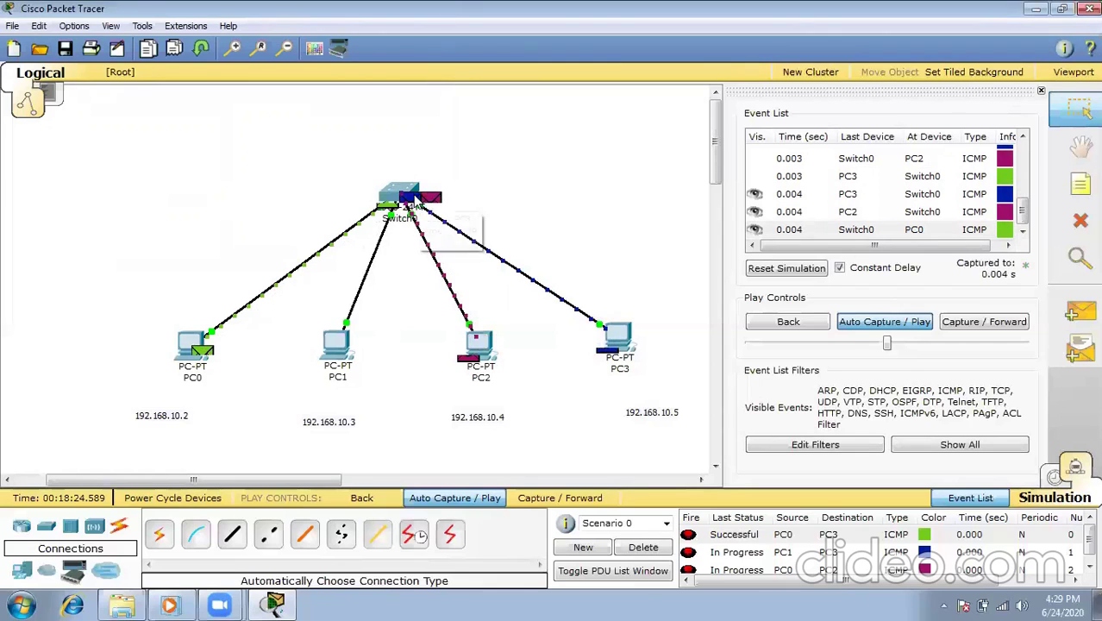
{"action": "left_click", "coordinate": [414, 201]}
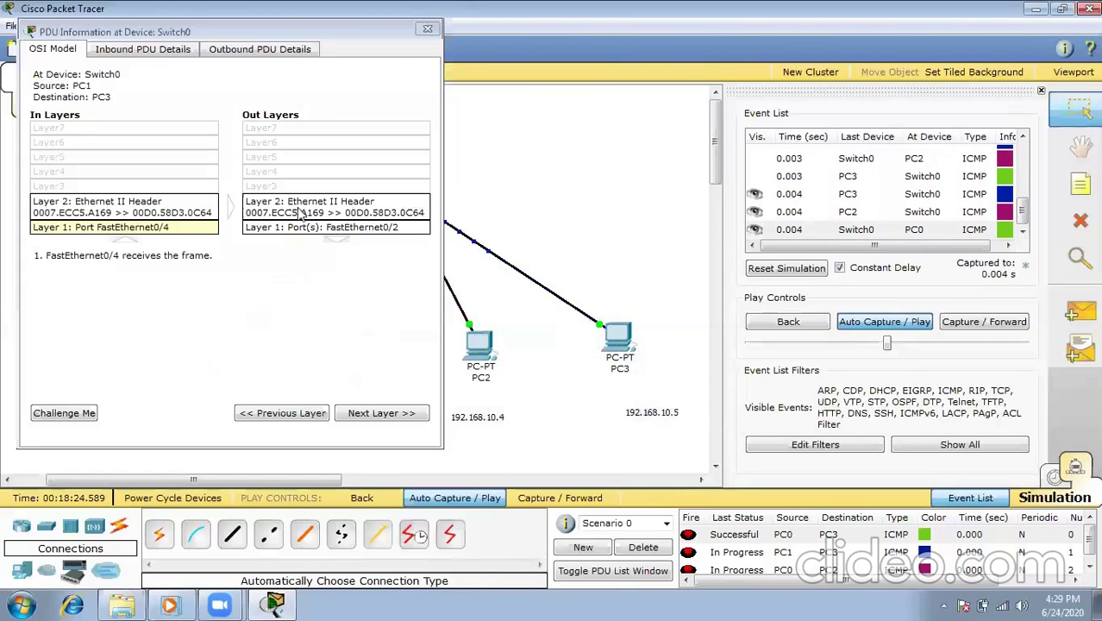
{"action": "left_click", "coordinate": [427, 29]}
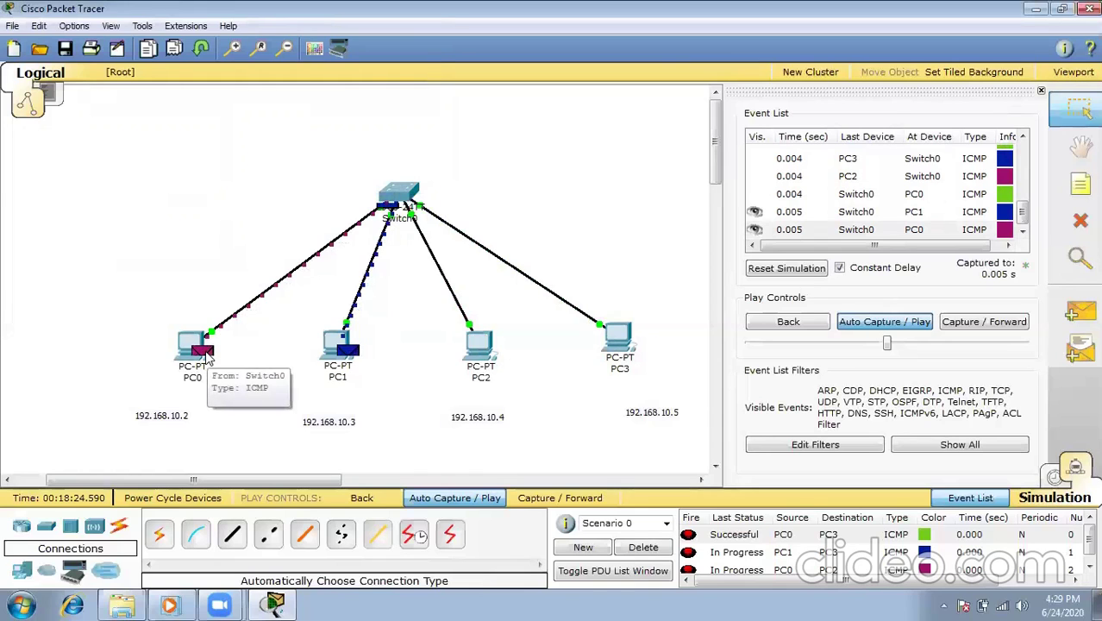
- Inspect the OSI layer details of the returned PC0-to-PC2 PDU at PC0 and return to Realtime mode
{"action": "left_click", "coordinate": [205, 354]}
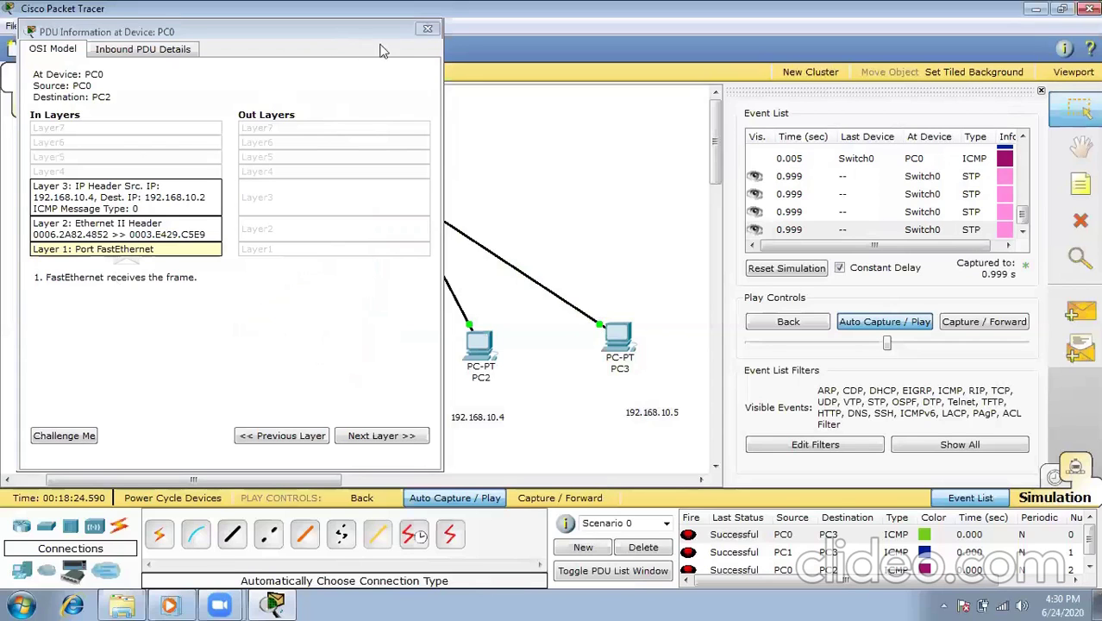
{"action": "left_click", "coordinate": [427, 29]}
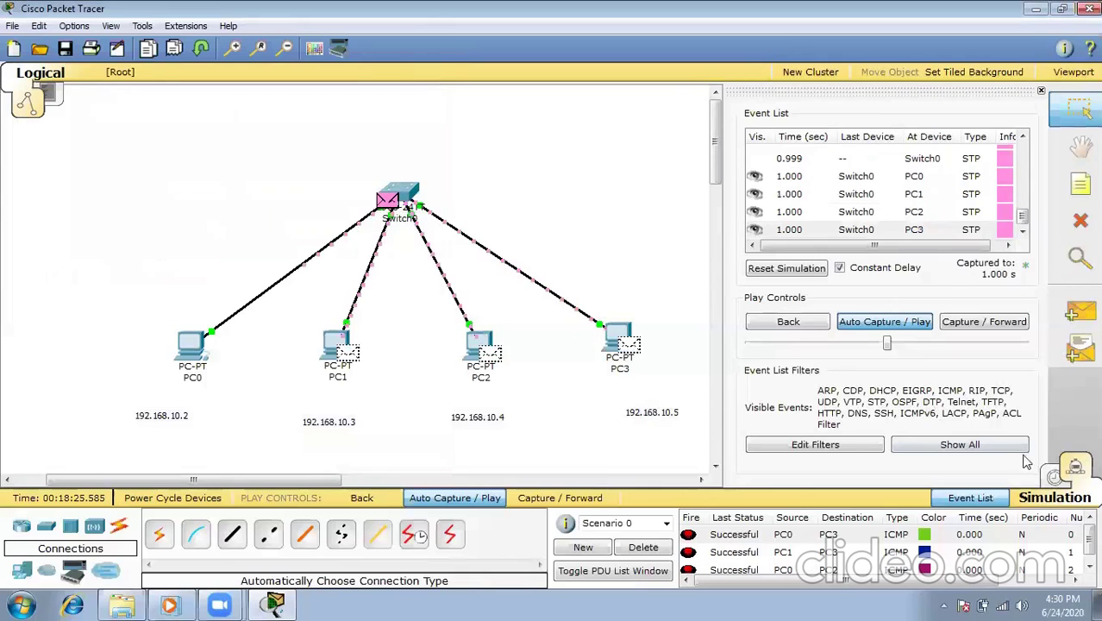
{"action": "left_click", "coordinate": [1051, 481]}
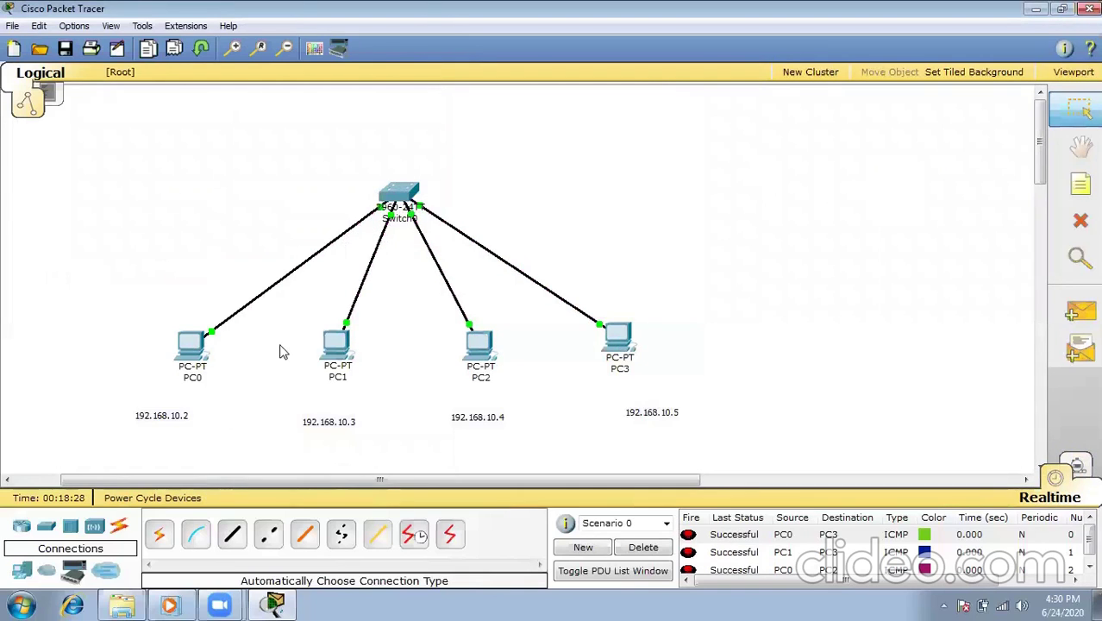
{"action": "mouse_move", "coordinate": [627, 348]}
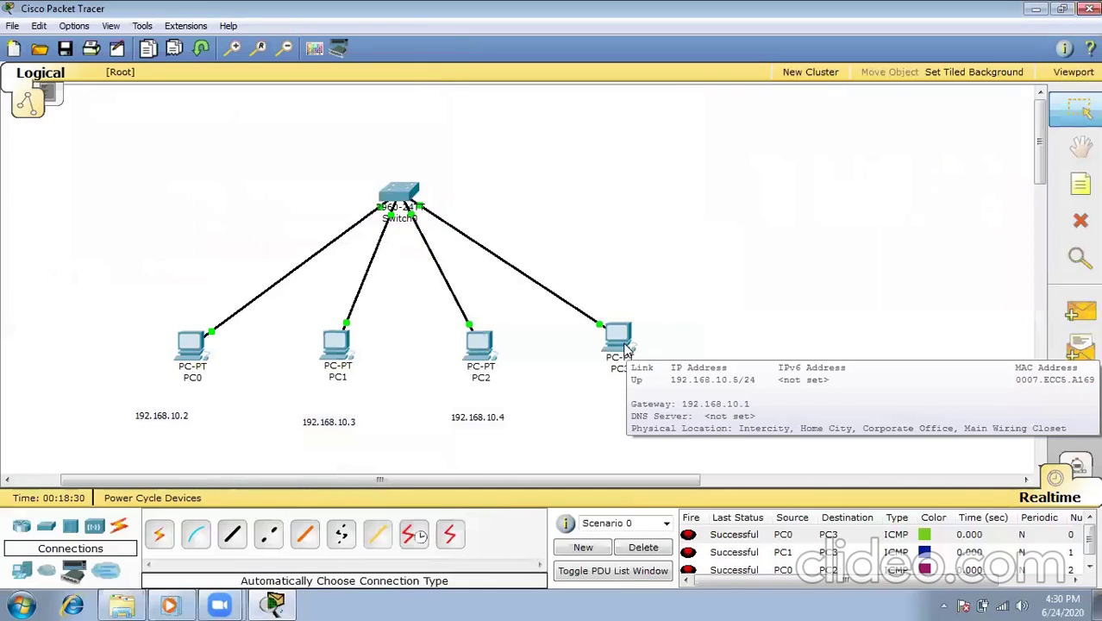